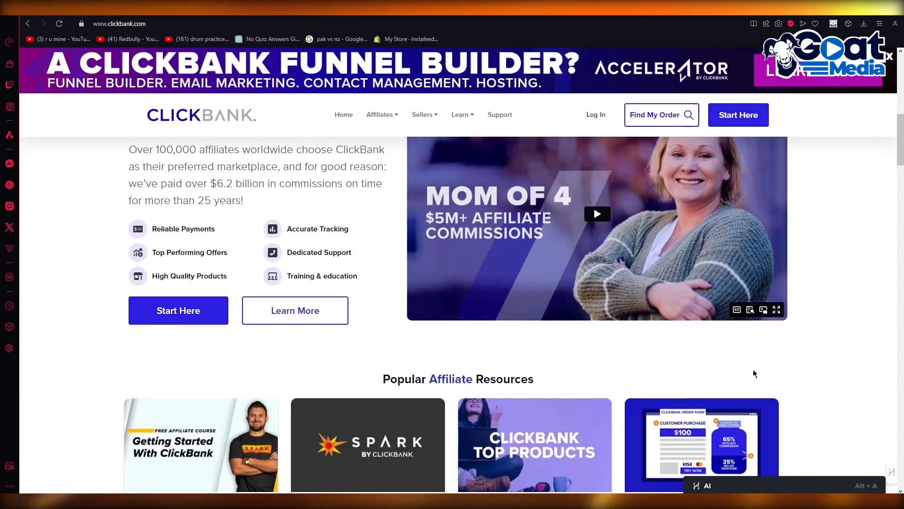
Open ClickBank's Affiliate Overview page from the affiliate solutions
{"action": "scroll", "coordinate": [672, 287], "scroll_direction": "up", "scroll_amount": 9}
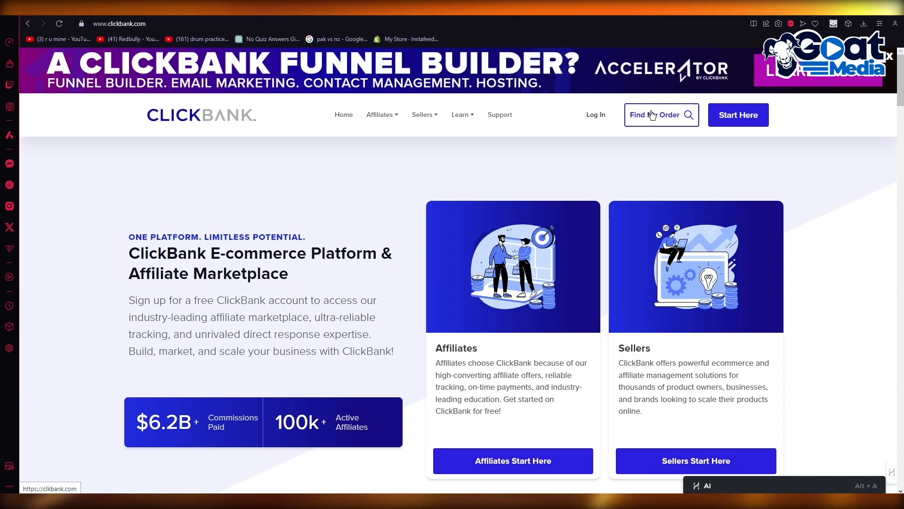
{"action": "mouse_move", "coordinate": [379, 115]}
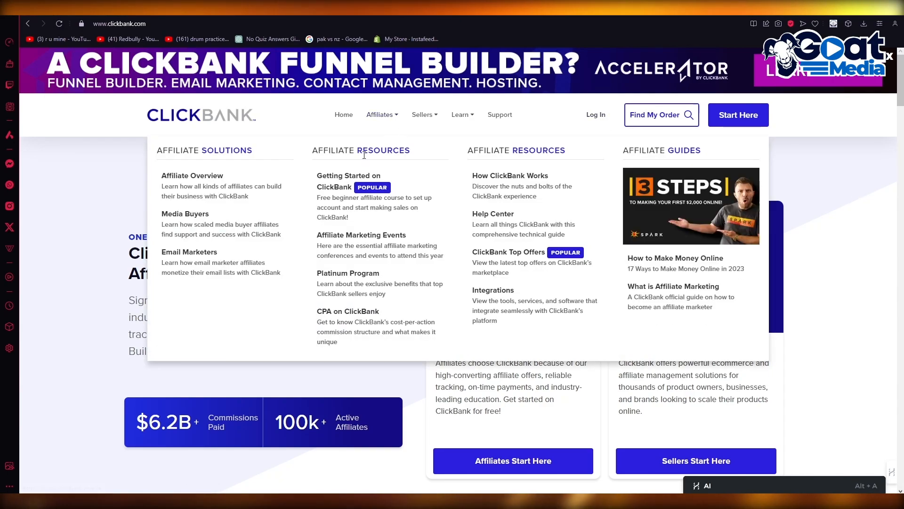
{"action": "left_click", "coordinate": [216, 178]}
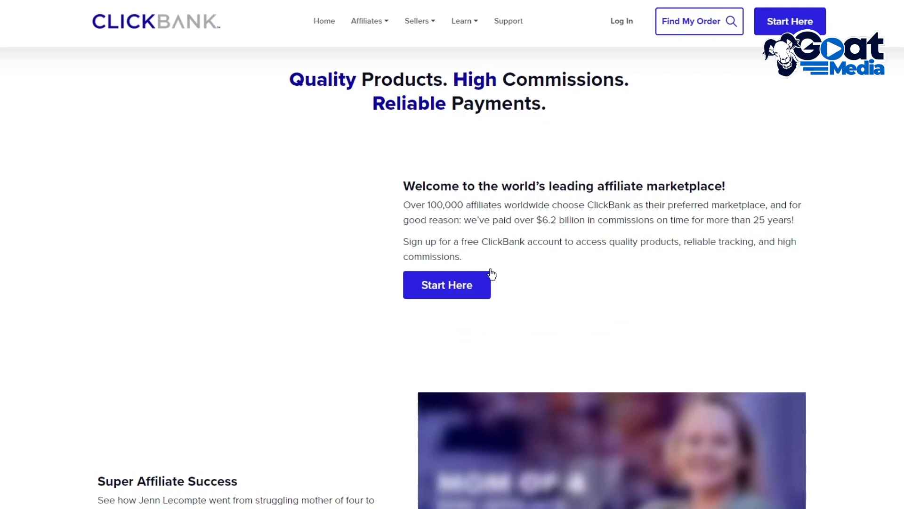
Examine the affiliate overview page, including the marketplace introduction and the "How We Help You Earn" benefits
{"action": "scroll", "coordinate": [414, 188], "scroll_direction": "down", "scroll_amount": 12}
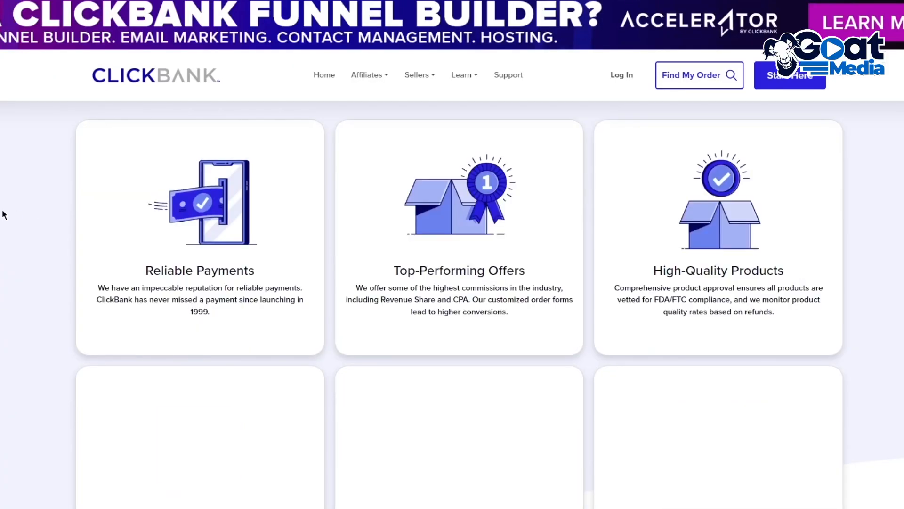
{"action": "scroll", "coordinate": [41, 188], "scroll_direction": "down", "scroll_amount": 5}
{"action": "scroll", "coordinate": [41, 184], "scroll_direction": "up", "scroll_amount": 10}
{"action": "scroll", "coordinate": [53, 179], "scroll_direction": "down", "scroll_amount": 7}
{"action": "left_click_drag", "start_coordinate": [74, 193], "coordinate": [597, 366]}
{"action": "left_click", "coordinate": [839, 303]}
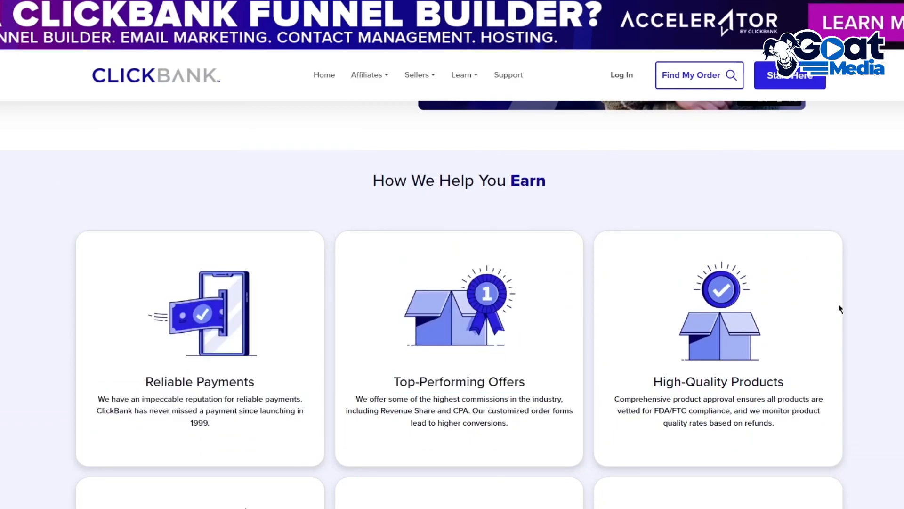
{"action": "scroll", "coordinate": [856, 211], "scroll_direction": "down", "scroll_amount": 5}
{"action": "scroll", "coordinate": [767, 176], "scroll_direction": "up", "scroll_amount": 4}
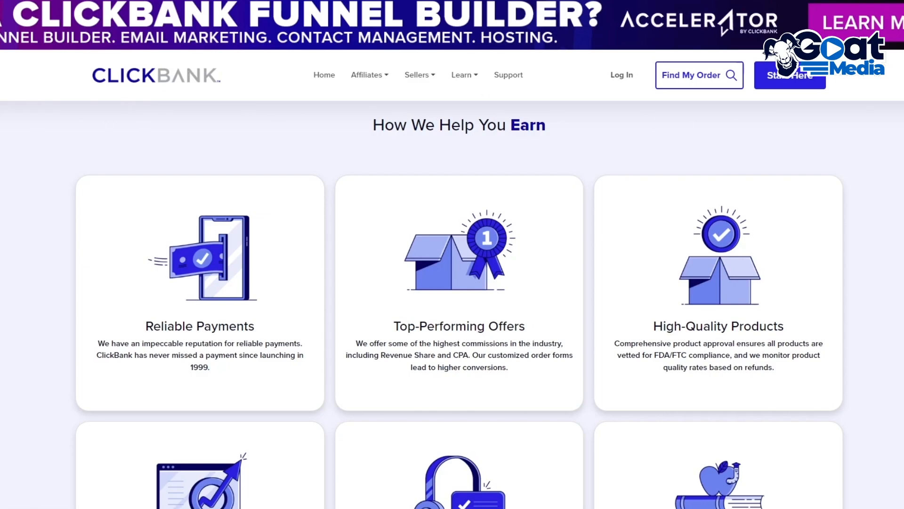
{"action": "scroll", "coordinate": [18, 164], "scroll_direction": "up", "scroll_amount": 10}
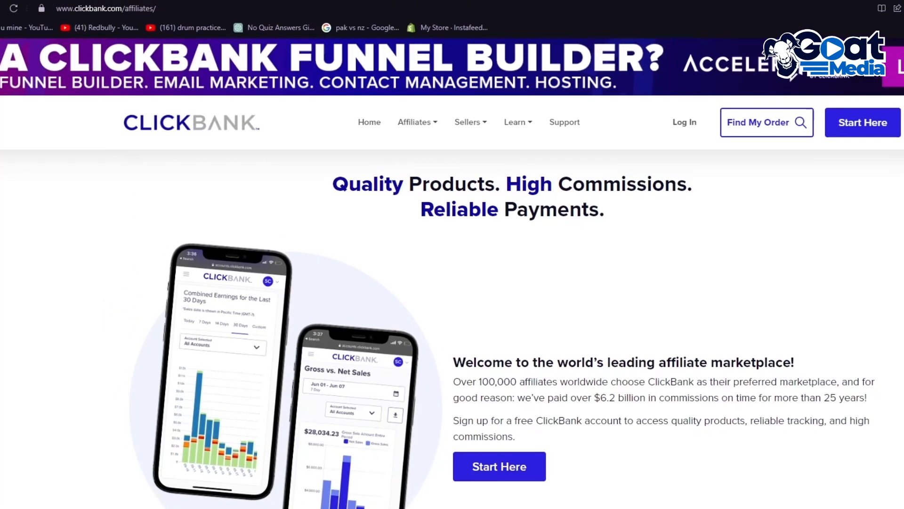
Find Google Sites with a web search for "google sites" in a new tab and create a blank site there
{"action": "key", "text": "ctrl+t"}
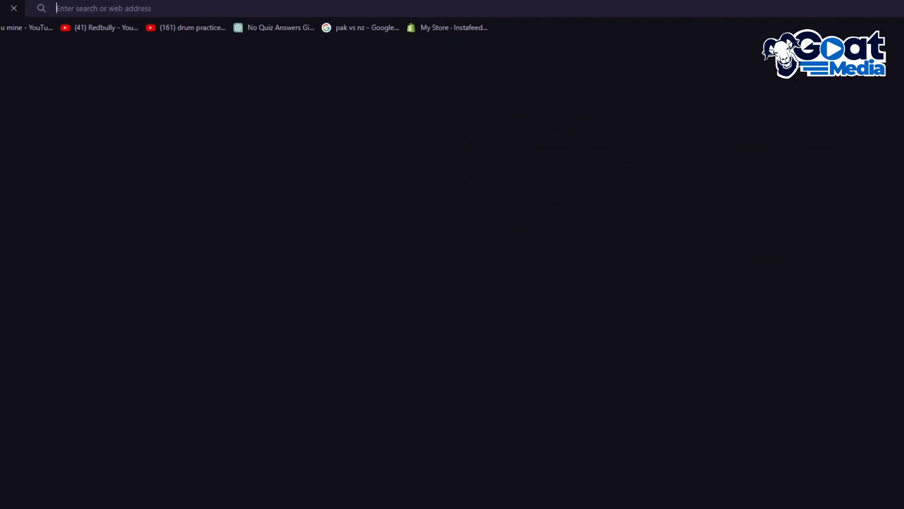
{"action": "type", "text": "google sites"}
{"action": "key", "text": "Return"}
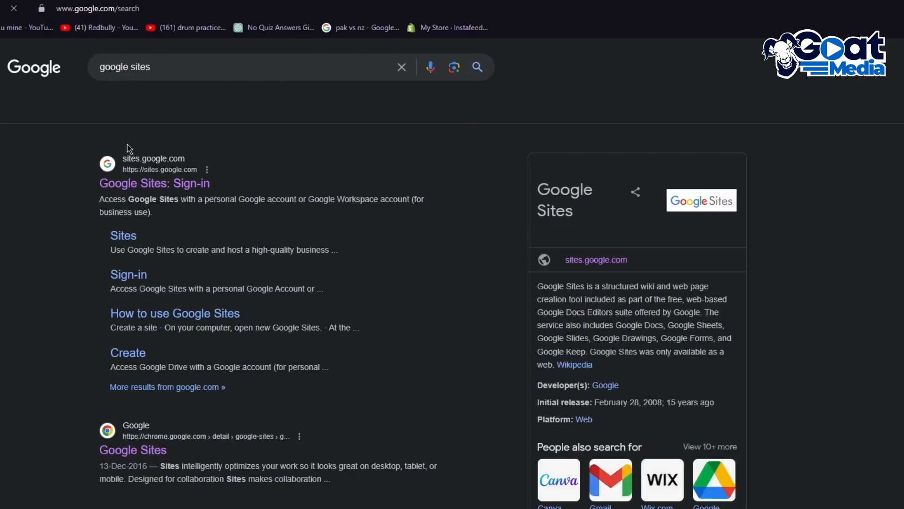
{"action": "left_click", "coordinate": [171, 186]}
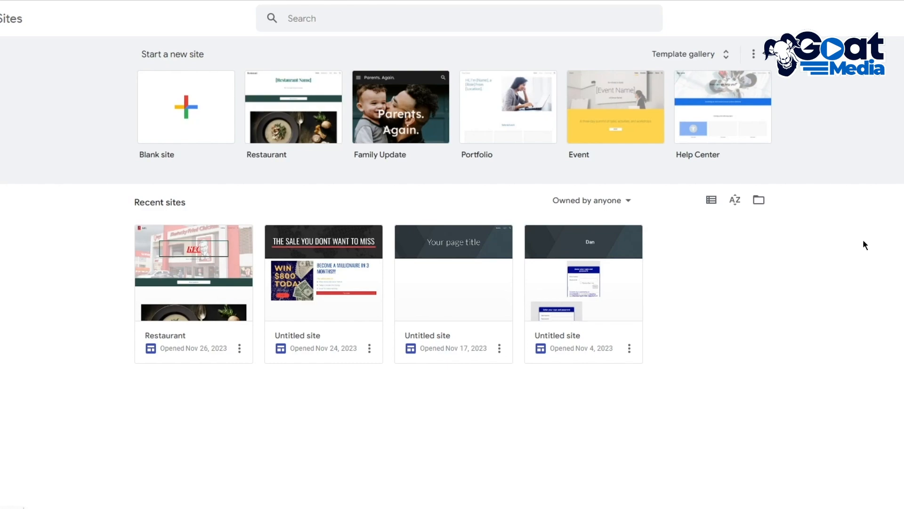
{"action": "left_click", "coordinate": [165, 115]}
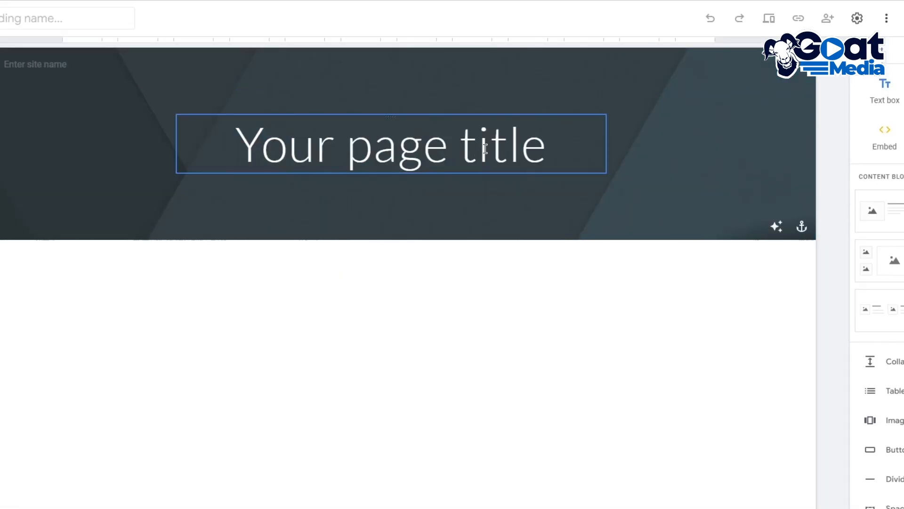
Replace the header's placeholder page title with "Delicious, Great to Taste, and Rapid Weight Loss Speedrun"
{"action": "left_click", "coordinate": [485, 149]}
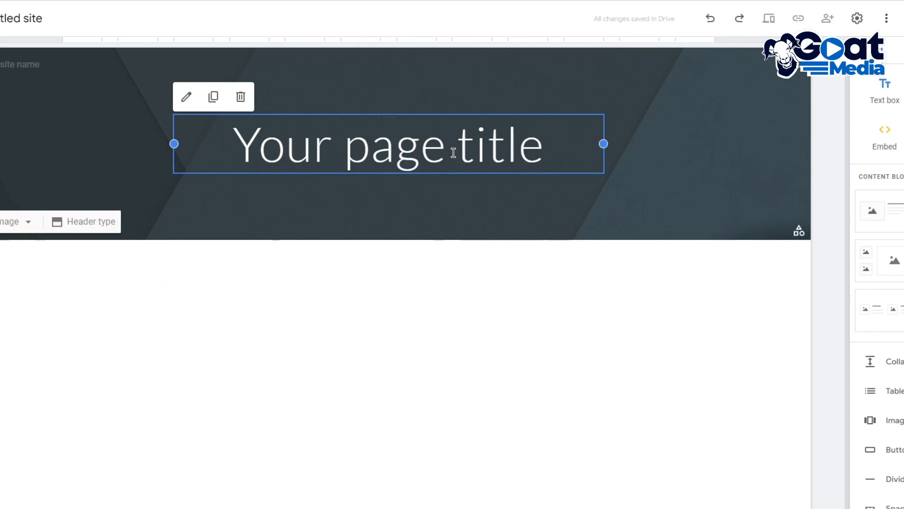
{"action": "left_click", "coordinate": [521, 213]}
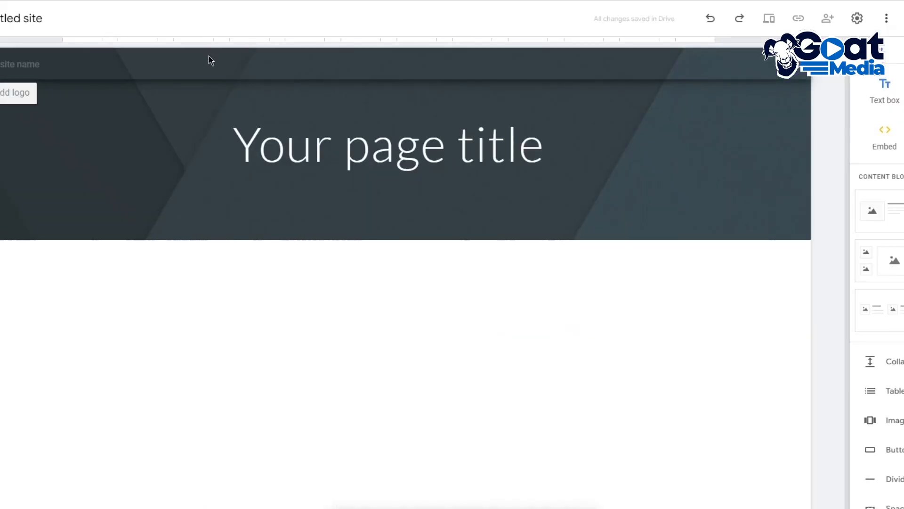
{"action": "left_click", "coordinate": [427, 152]}
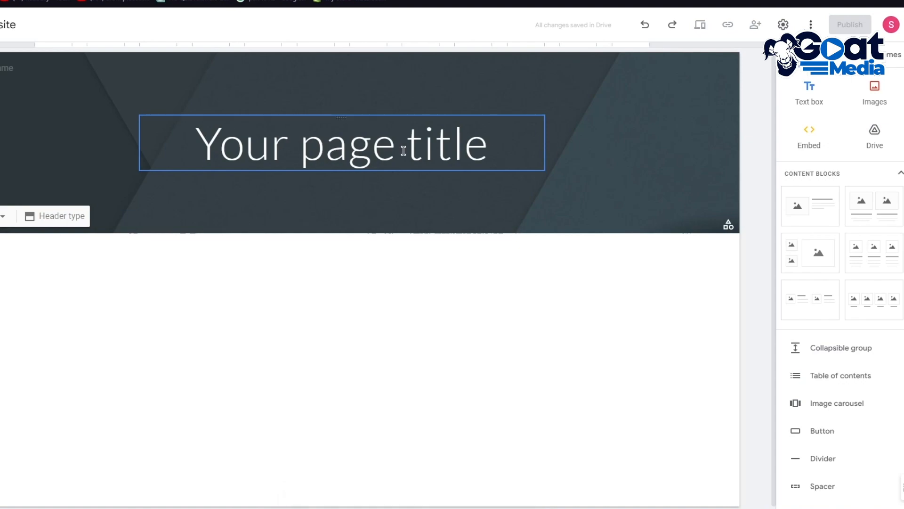
{"action": "left_click", "coordinate": [404, 150]}
{"action": "left_click_drag", "start_coordinate": [507, 149], "coordinate": [110, 167]}
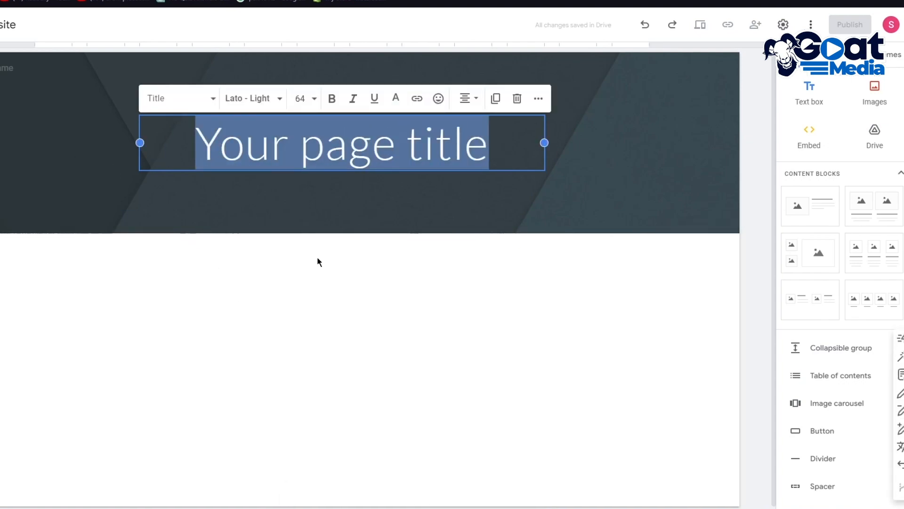
{"action": "type", "text": "Deliciou"}
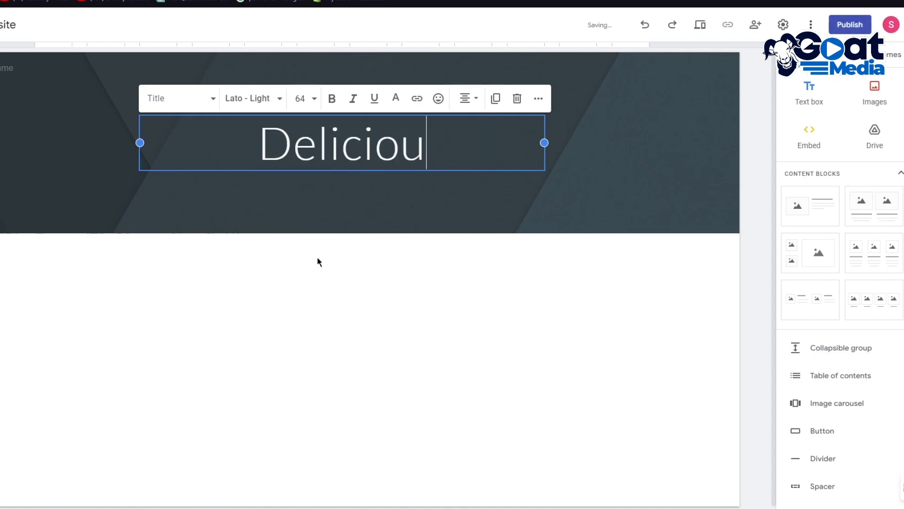
{"action": "type", "text": "s, G"}
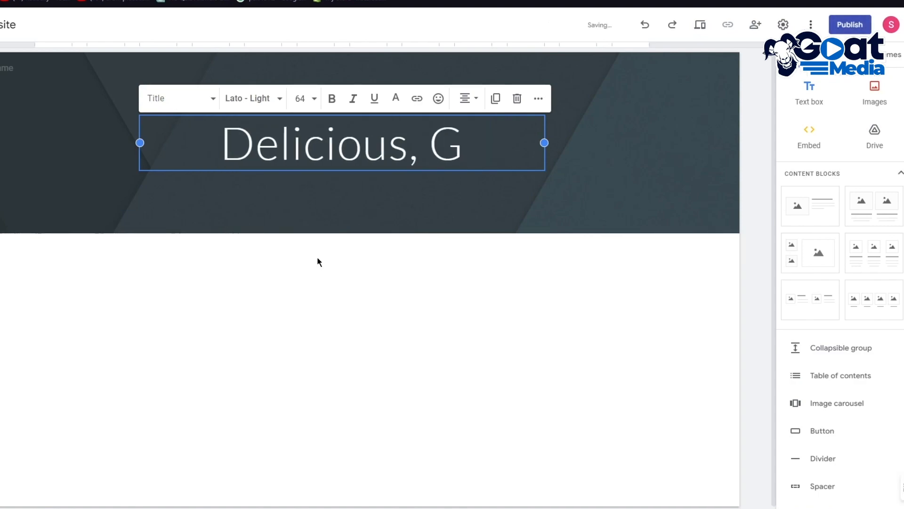
{"action": "type", "text": "reat to T"}
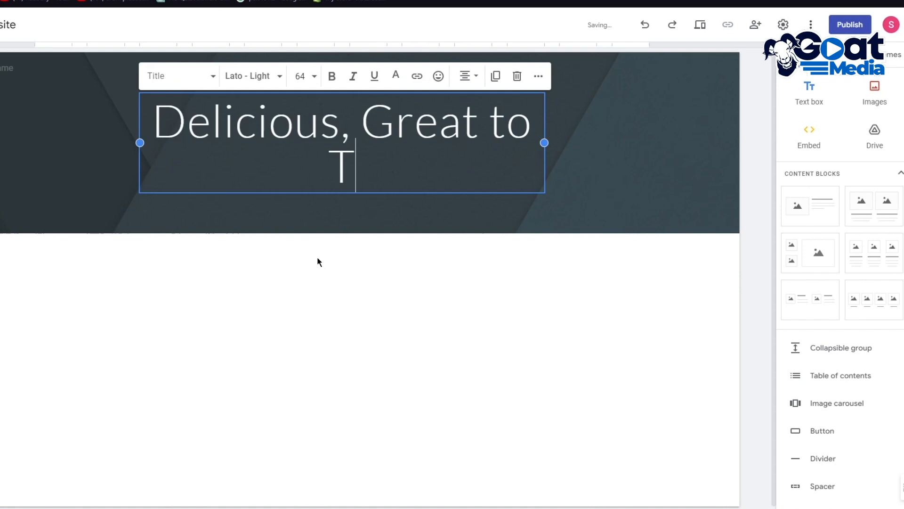
{"action": "type", "text": "aste, and"}
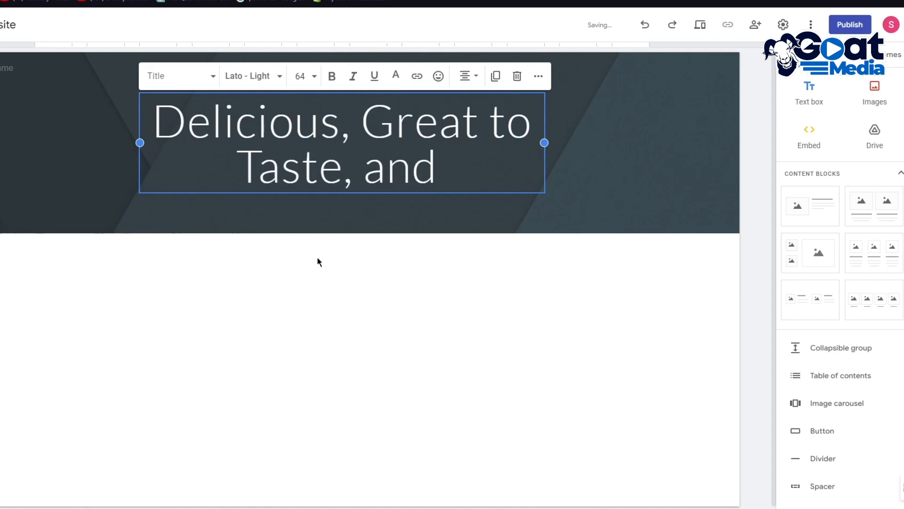
{"action": "type", "text": " Rapid "}
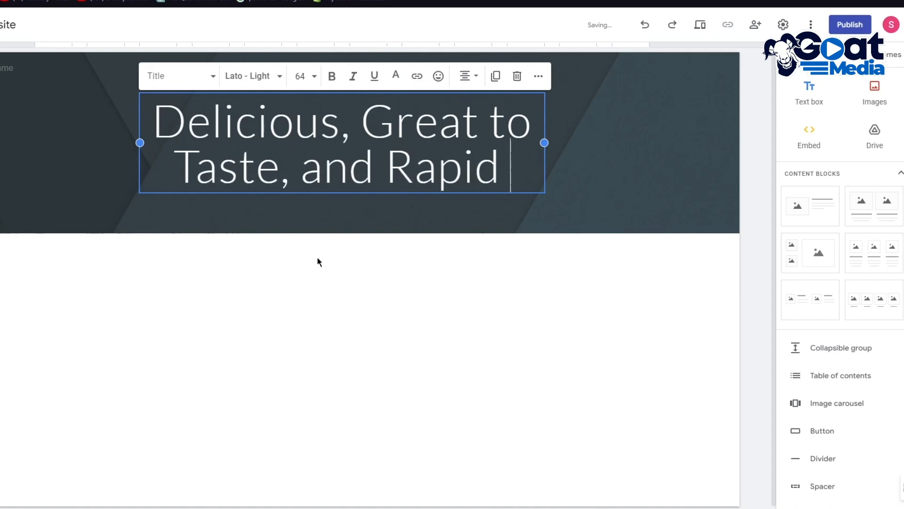
{"action": "type", "text": "Weight Loss"}
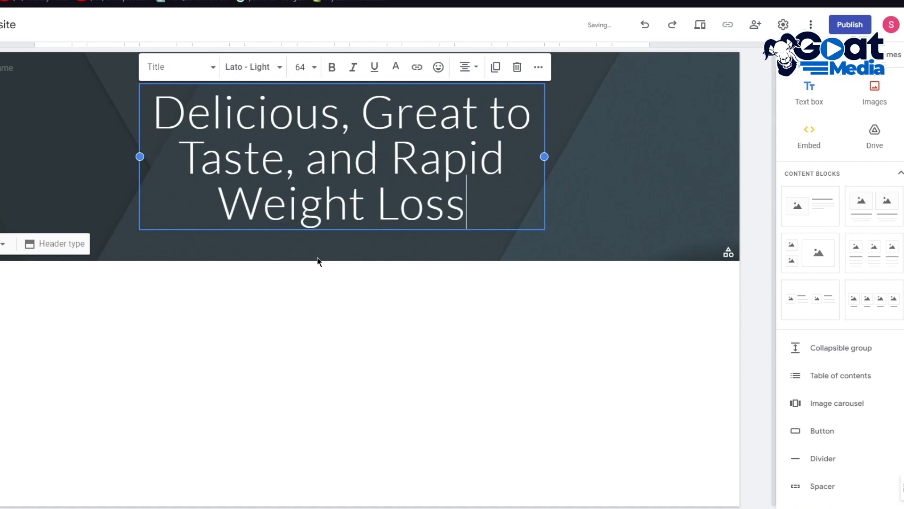
{"action": "type", "text": " Speedrun"}
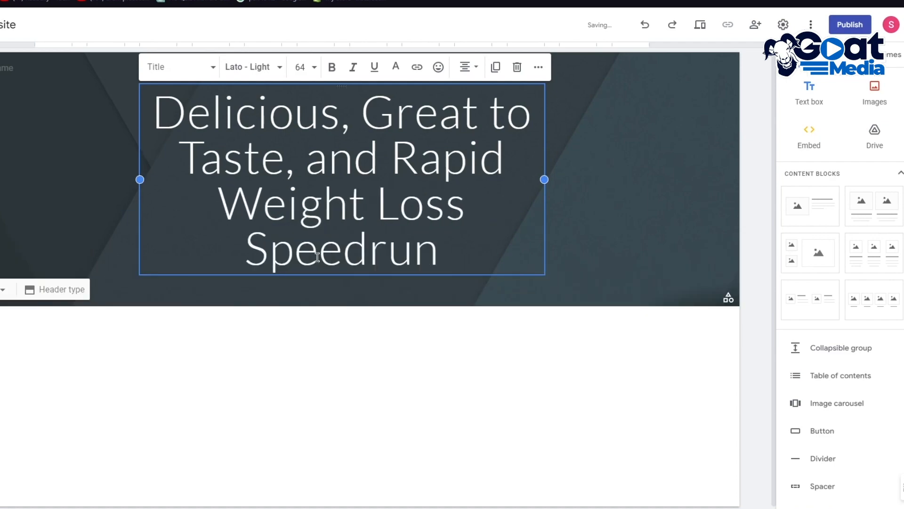
{"action": "left_click", "coordinate": [454, 313]}
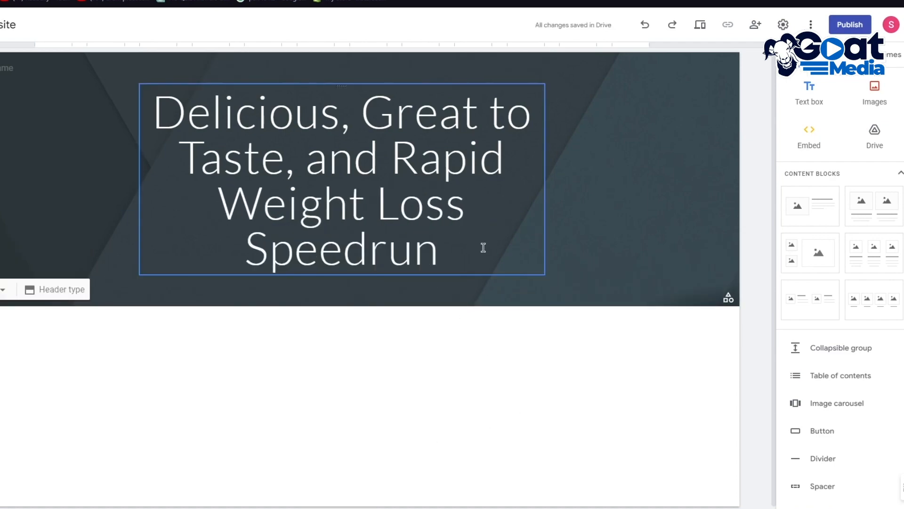
Set the whole page title in the Georgia font at size 36
{"action": "left_click_drag", "start_coordinate": [468, 258], "coordinate": [140, 116]}
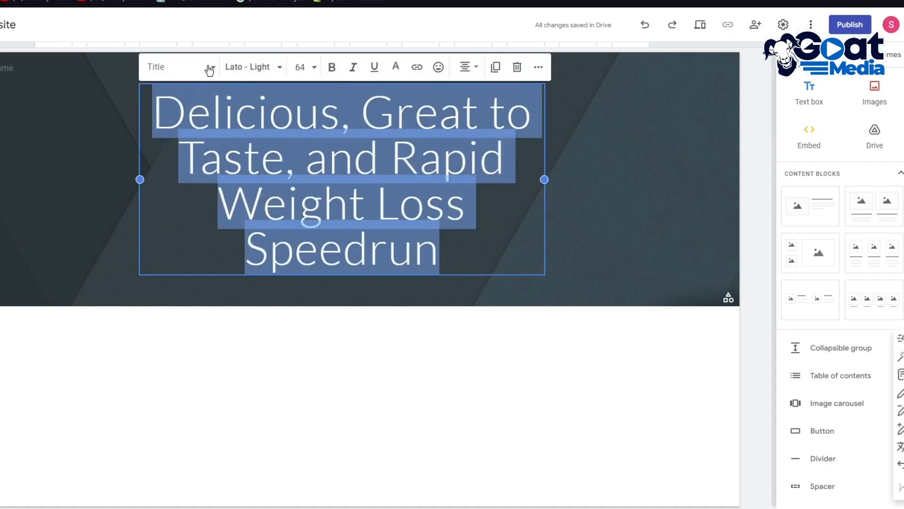
{"action": "left_click", "coordinate": [265, 68]}
{"action": "mouse_move", "coordinate": [259, 142]}
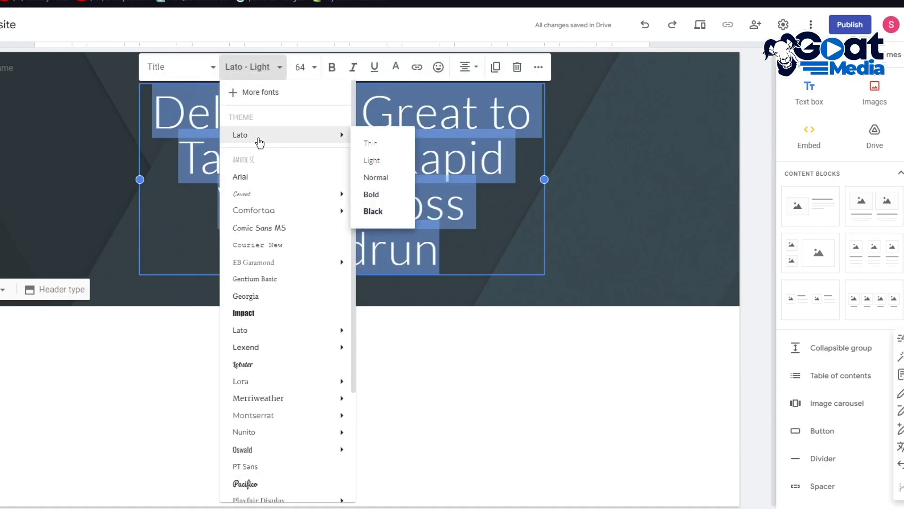
{"action": "left_click", "coordinate": [263, 295]}
{"action": "left_click", "coordinate": [315, 67]}
{"action": "left_click", "coordinate": [304, 327]}
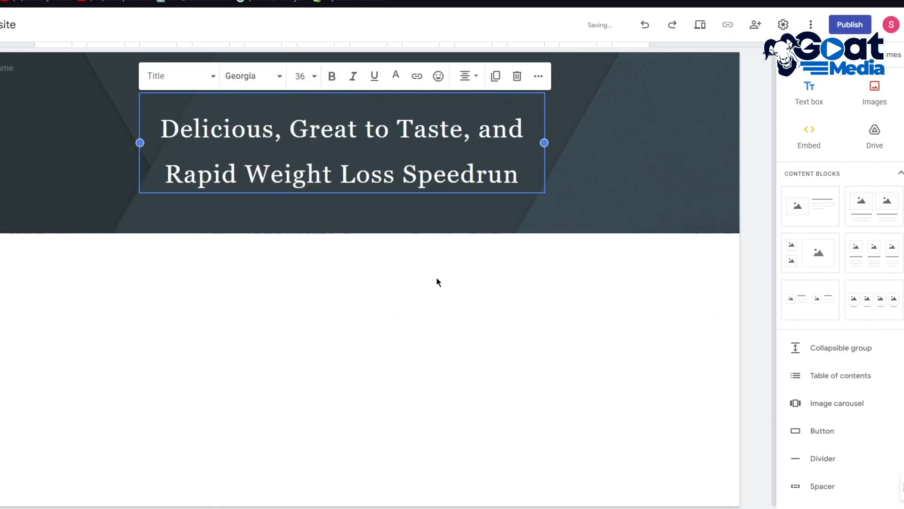
{"action": "left_click", "coordinate": [427, 267]}
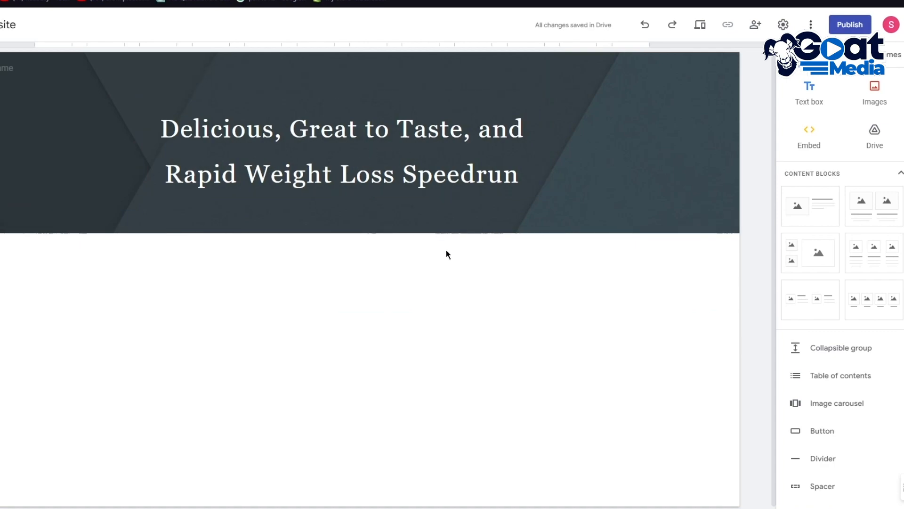
Try bold and italic formatting on the whole page title
{"action": "left_click_drag", "start_coordinate": [534, 176], "coordinate": [154, 123]}
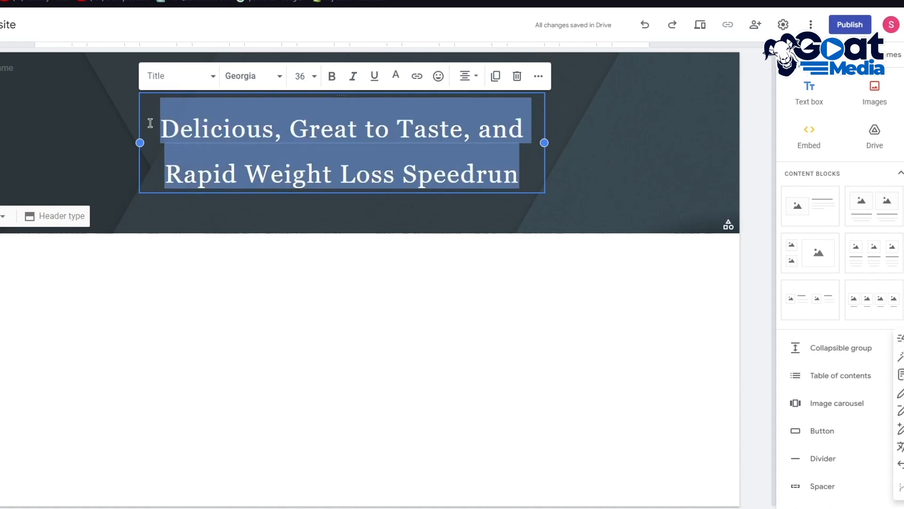
{"action": "left_click", "coordinate": [332, 76]}
{"action": "key", "text": "Escape"}
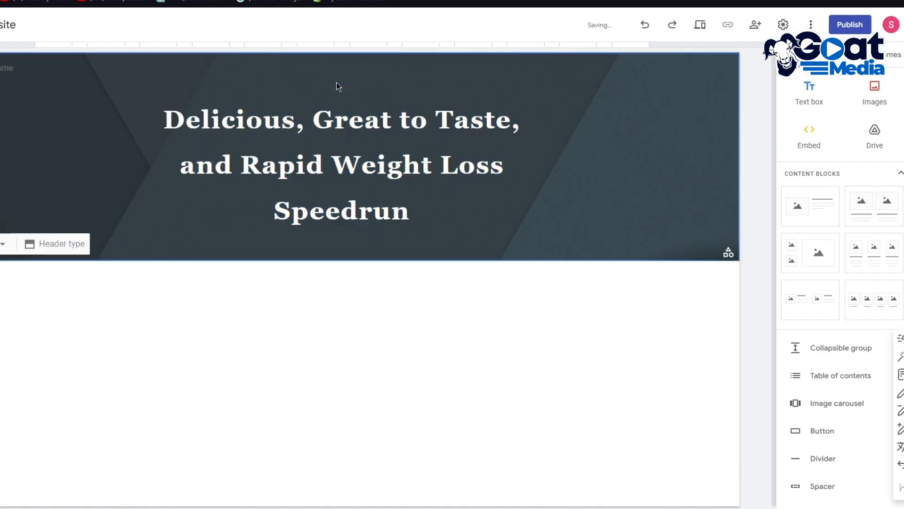
{"action": "left_click", "coordinate": [360, 171]}
{"action": "triple_click", "coordinate": [450, 196]}
{"action": "left_click", "coordinate": [332, 76]}
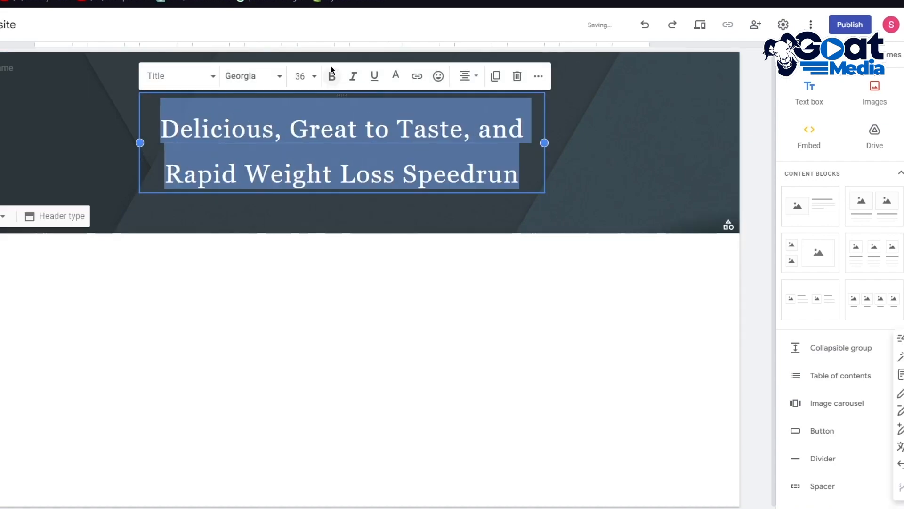
{"action": "left_click", "coordinate": [356, 85]}
{"action": "left_click", "coordinate": [356, 85]}
{"action": "left_click", "coordinate": [355, 85]}
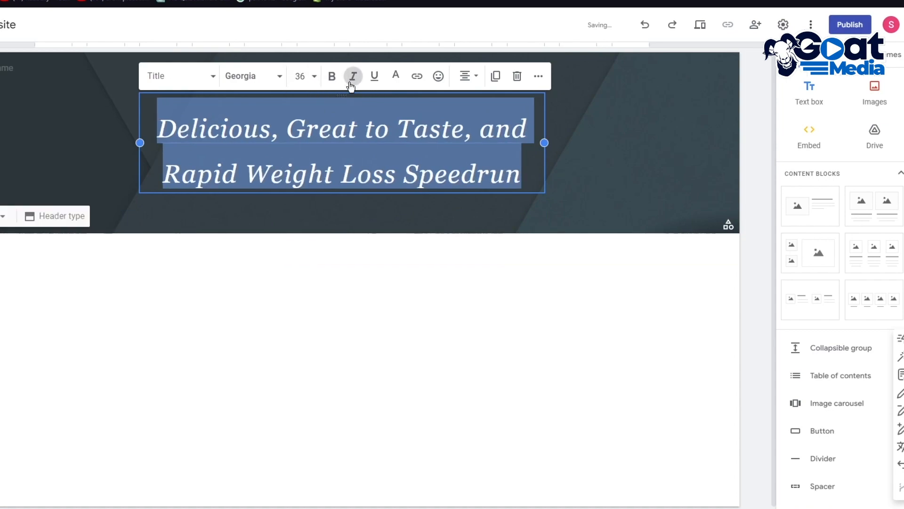
{"action": "left_click", "coordinate": [354, 84]}
Change the whole page title's font to Oswald in the Normal weight
{"action": "left_click", "coordinate": [252, 85]}
{"action": "scroll", "coordinate": [258, 198], "scroll_direction": "down", "scroll_amount": 5}
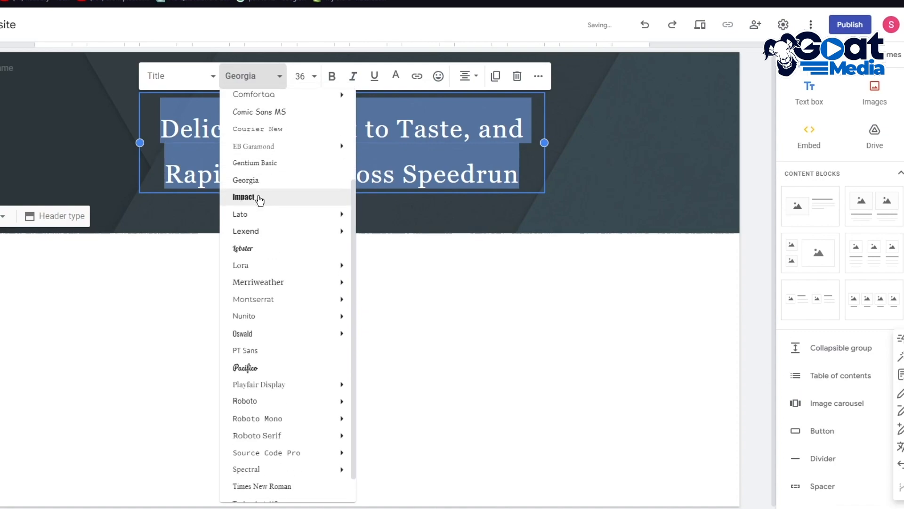
{"action": "mouse_move", "coordinate": [267, 306]}
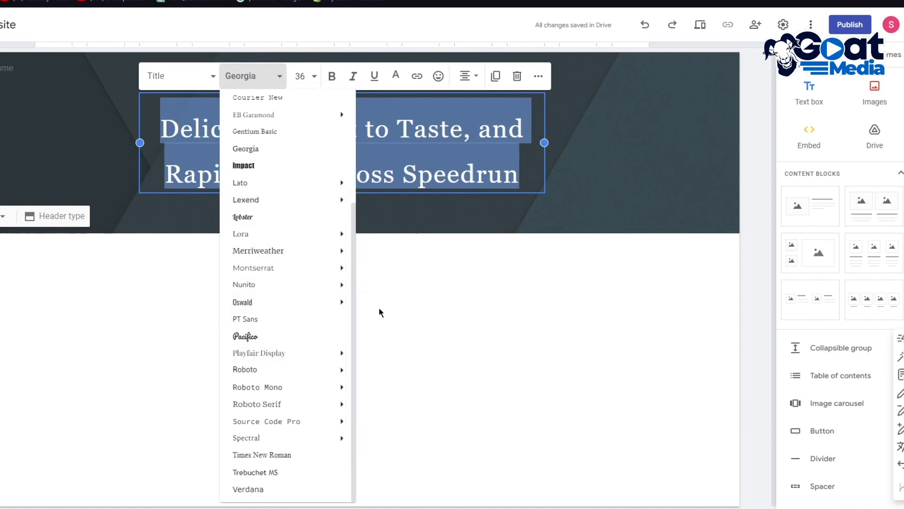
{"action": "left_click", "coordinate": [384, 319]}
{"action": "left_click", "coordinate": [255, 80]}
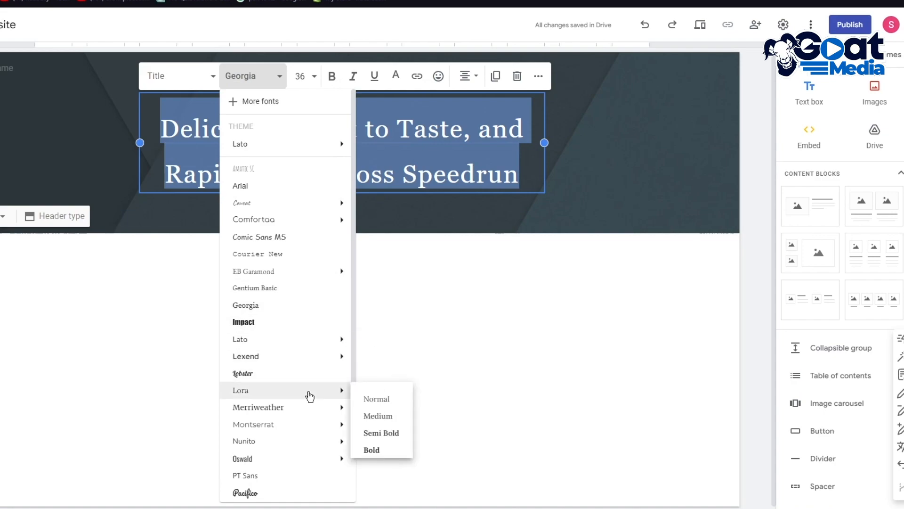
{"action": "scroll", "coordinate": [313, 392], "scroll_direction": "down", "scroll_amount": 3}
{"action": "mouse_move", "coordinate": [339, 303]}
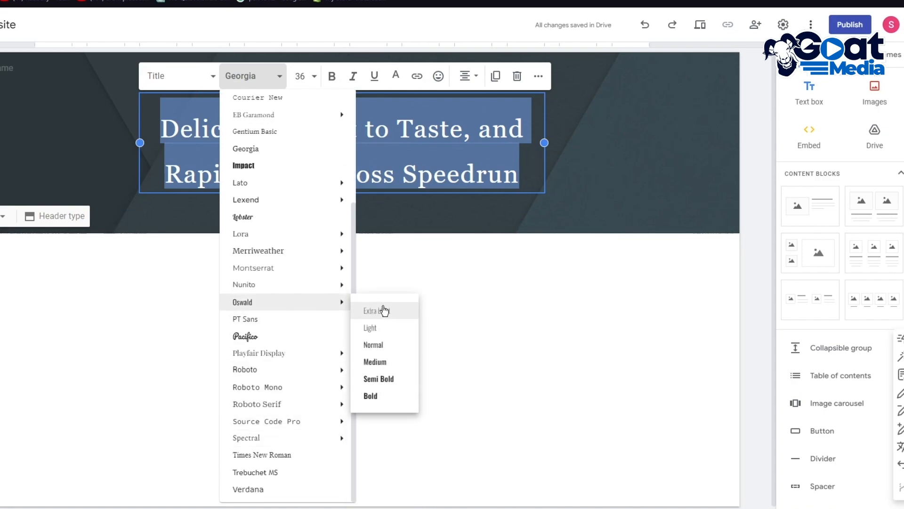
{"action": "left_click", "coordinate": [382, 348]}
{"action": "left_click", "coordinate": [488, 315]}
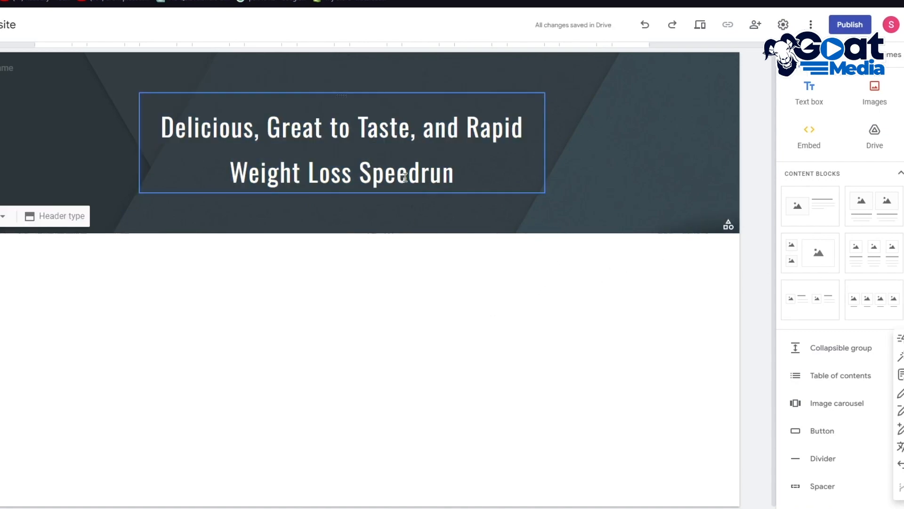
Italicize only the words "Weight Loss" in the page title
{"action": "left_click", "coordinate": [408, 162]}
{"action": "left_click", "coordinate": [414, 222]}
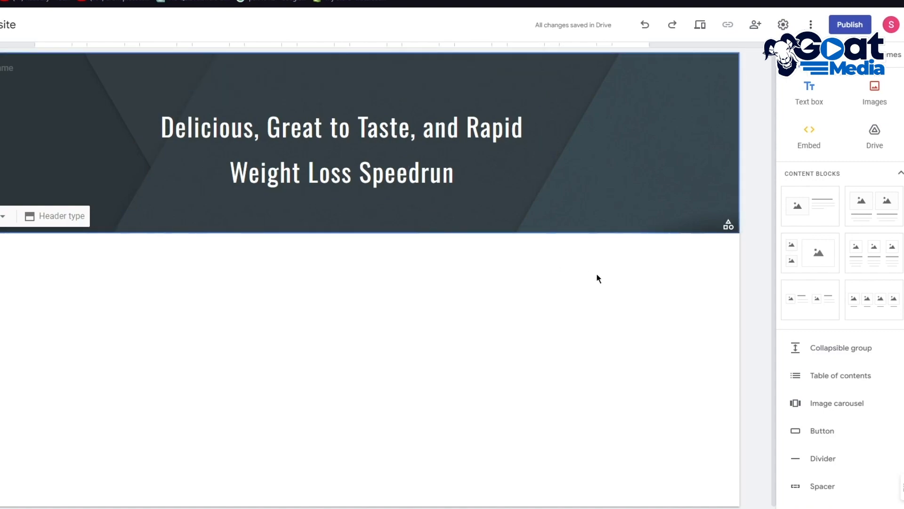
{"action": "left_click", "coordinate": [465, 176]}
{"action": "left_click_drag", "start_coordinate": [465, 175], "coordinate": [357, 185]}
{"action": "left_click_drag", "start_coordinate": [467, 127], "coordinate": [515, 146]}
{"action": "left_click", "coordinate": [450, 165]}
{"action": "left_click_drag", "start_coordinate": [353, 169], "coordinate": [241, 173]}
{"action": "left_click", "coordinate": [353, 77]}
{"action": "left_click", "coordinate": [349, 240]}
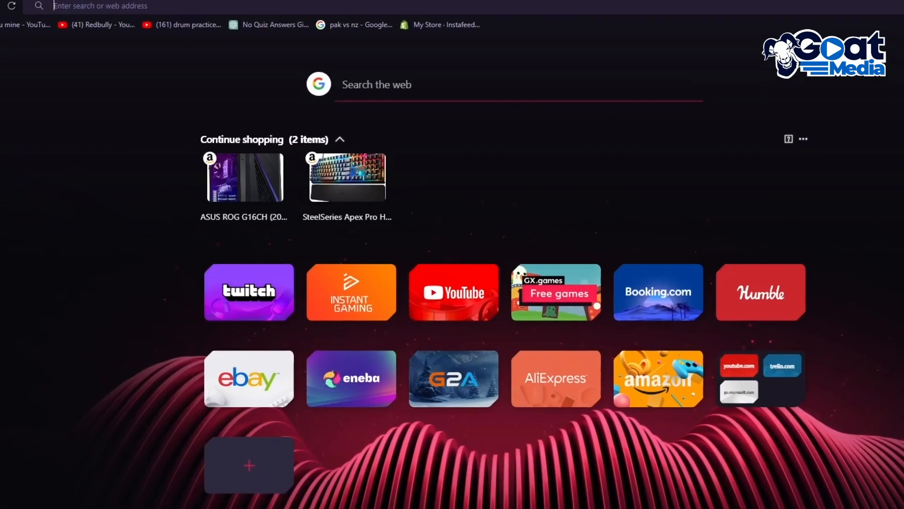
Open Unsplash in a new browser tab and search its photos for "smoothie"
{"action": "type", "text": "unspl"}
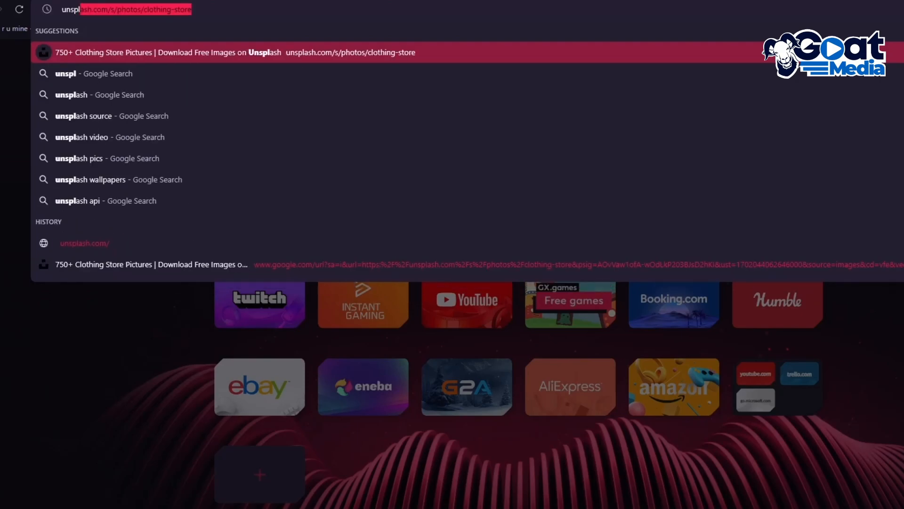
{"action": "key", "text": "Return"}
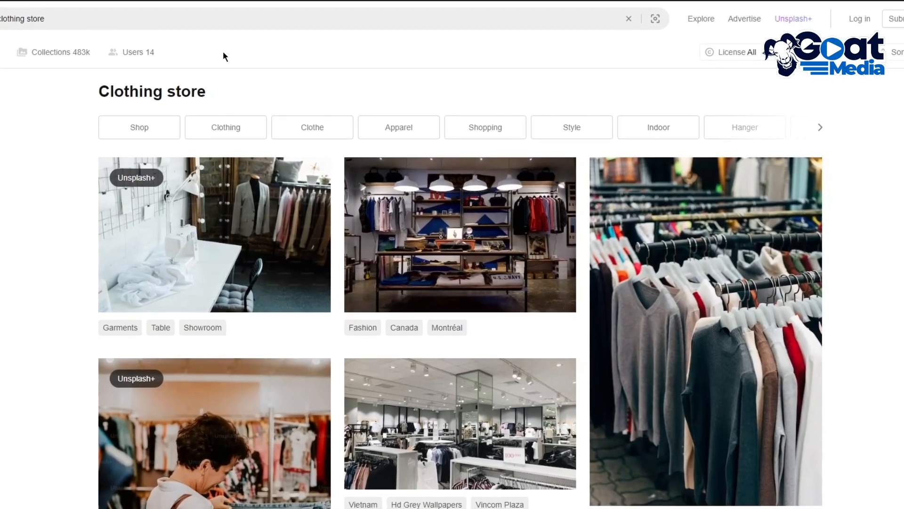
{"action": "left_click_drag", "start_coordinate": [165, 18], "coordinate": [0, 36]}
{"action": "left_click_drag", "start_coordinate": [45, 19], "coordinate": [0, 20]}
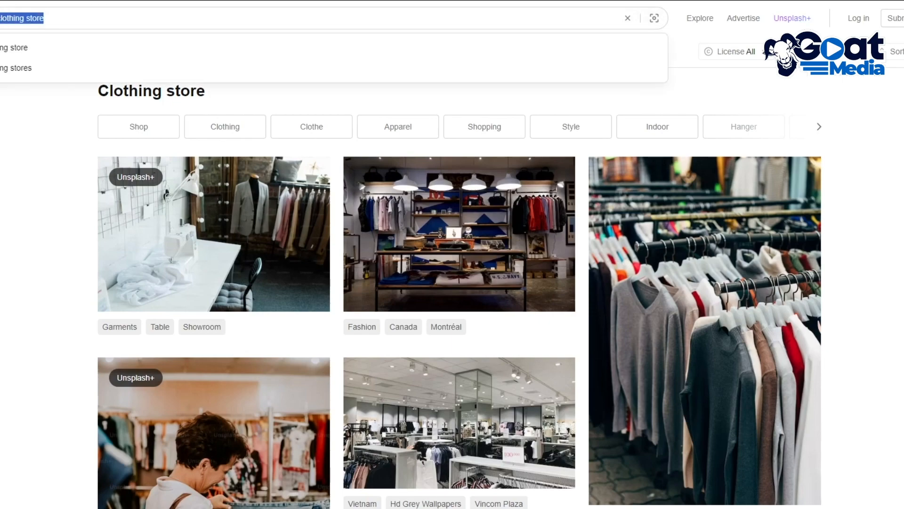
{"action": "key", "text": "BackSpace"}
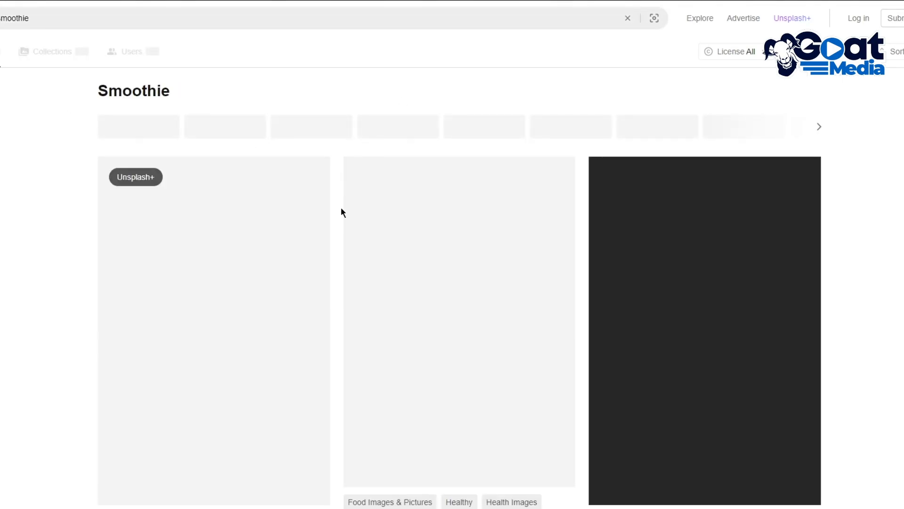
Download the Unsplash photo of two red smoothies topped with berries and try it as the site's header image
{"action": "scroll", "coordinate": [871, 233], "scroll_direction": "down", "scroll_amount": 5}
{"action": "scroll", "coordinate": [871, 232], "scroll_direction": "up", "scroll_amount": 5}
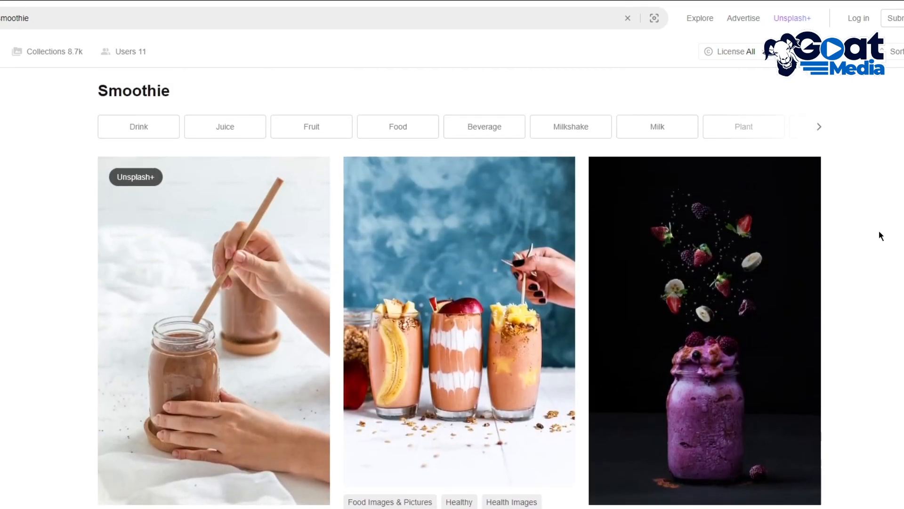
{"action": "scroll", "coordinate": [879, 230], "scroll_direction": "down", "scroll_amount": 11}
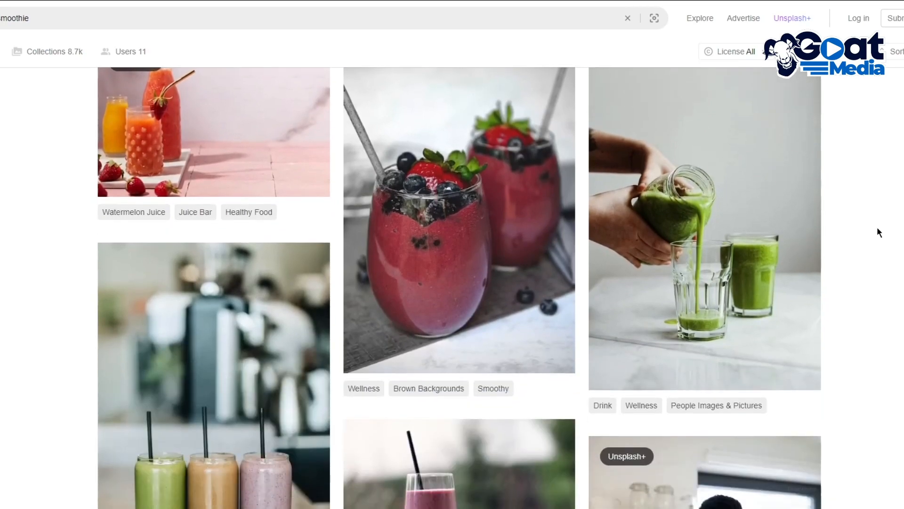
{"action": "scroll", "coordinate": [852, 225], "scroll_direction": "down", "scroll_amount": 4}
{"action": "scroll", "coordinate": [852, 226], "scroll_direction": "up", "scroll_amount": 5}
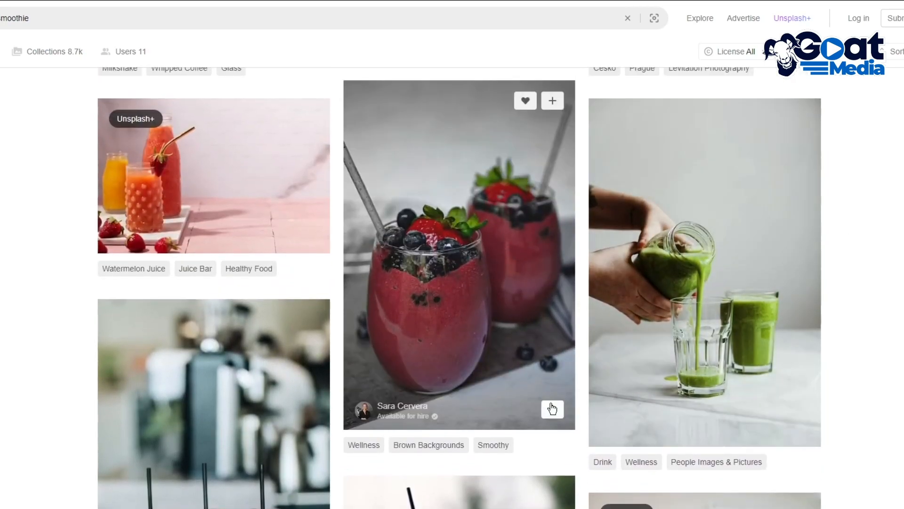
{"action": "left_click", "coordinate": [552, 408]}
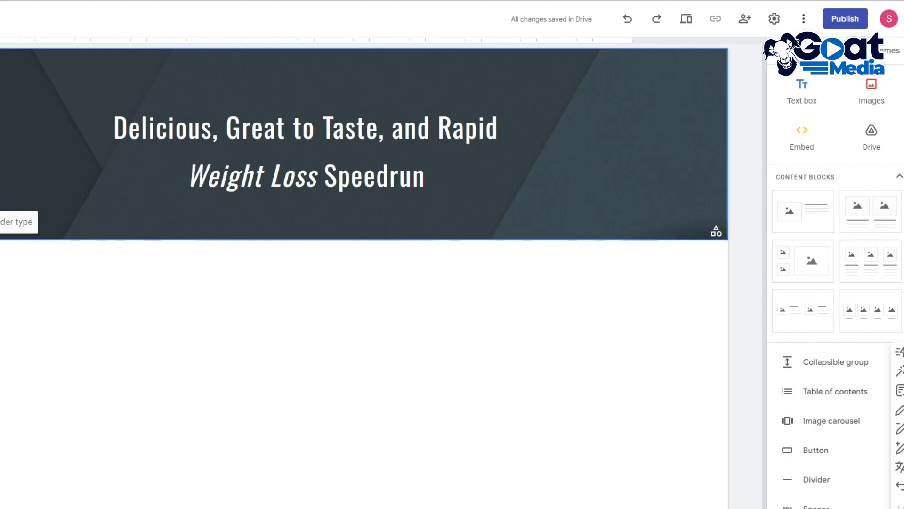
{"action": "left_click", "coordinate": [11, 241]}
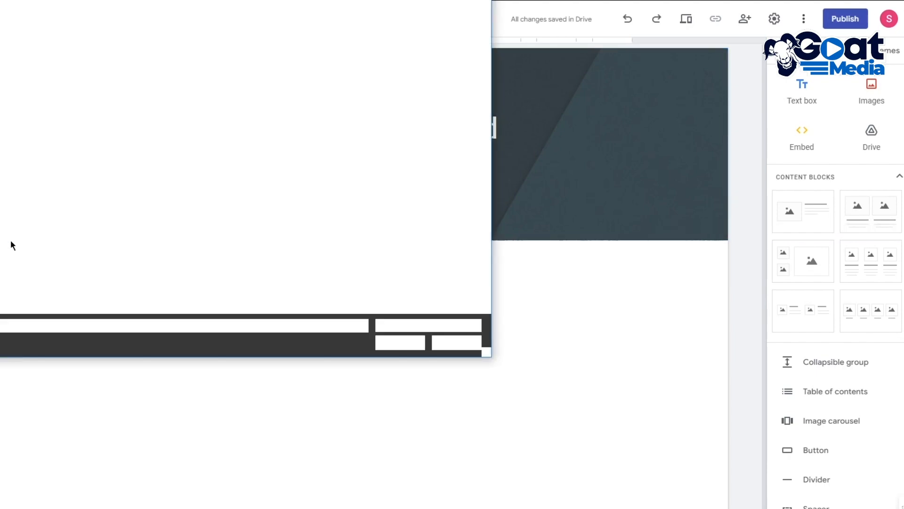
{"action": "double_click", "coordinate": [42, 134]}
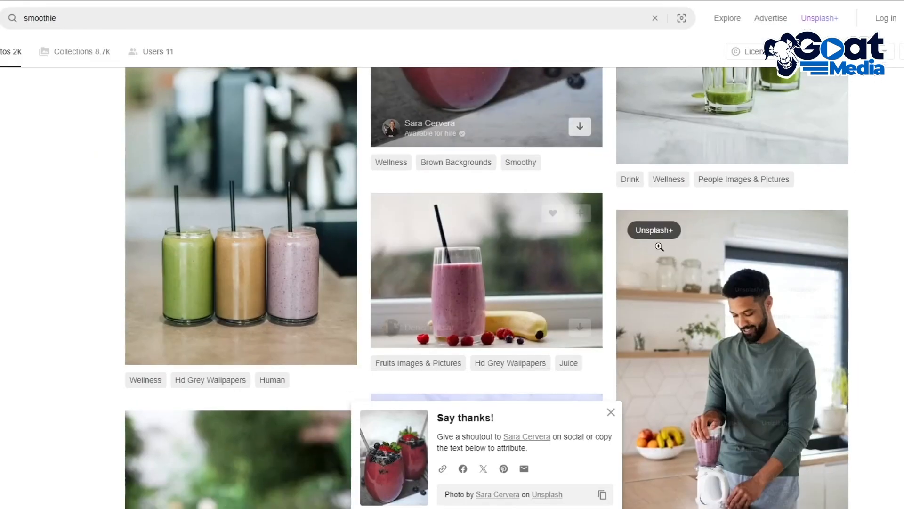
Download the Unsplash photo of pink smoothie bowls with strawberries and upload it as the site's header image
{"action": "scroll", "coordinate": [659, 247], "scroll_direction": "down", "scroll_amount": 10}
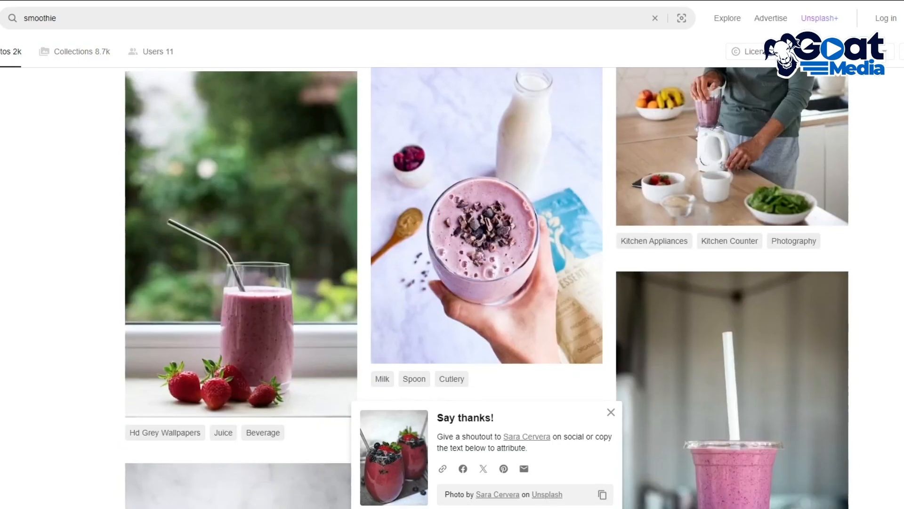
{"action": "scroll", "coordinate": [705, 282], "scroll_direction": "up", "scroll_amount": 5}
{"action": "scroll", "coordinate": [490, 282], "scroll_direction": "down", "scroll_amount": 5}
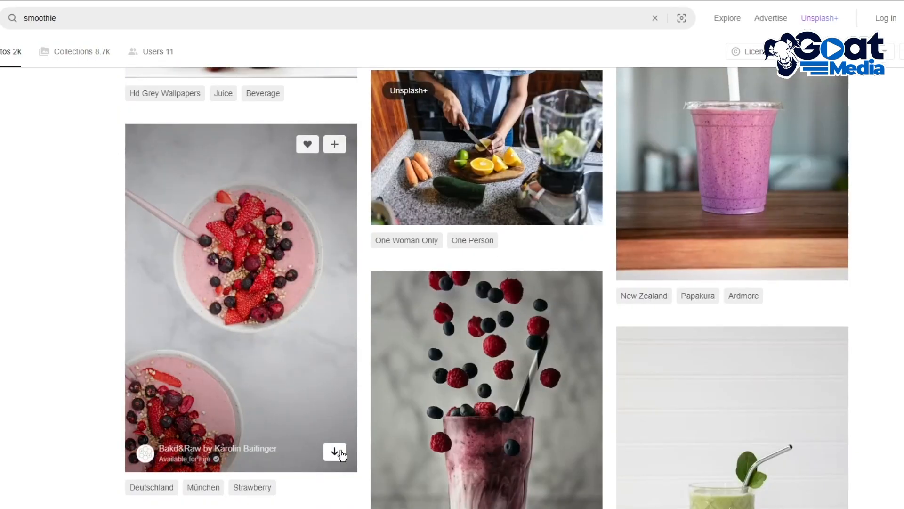
{"action": "left_click", "coordinate": [340, 452]}
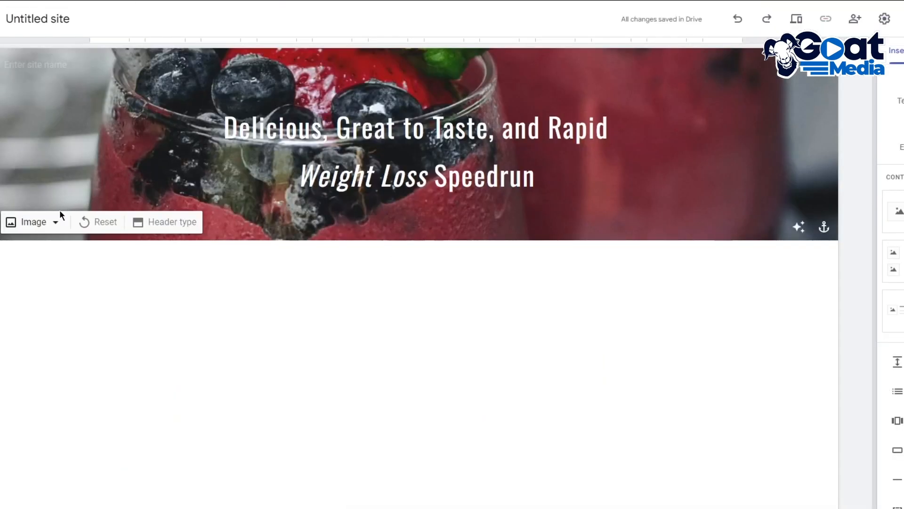
{"action": "left_click", "coordinate": [56, 222]}
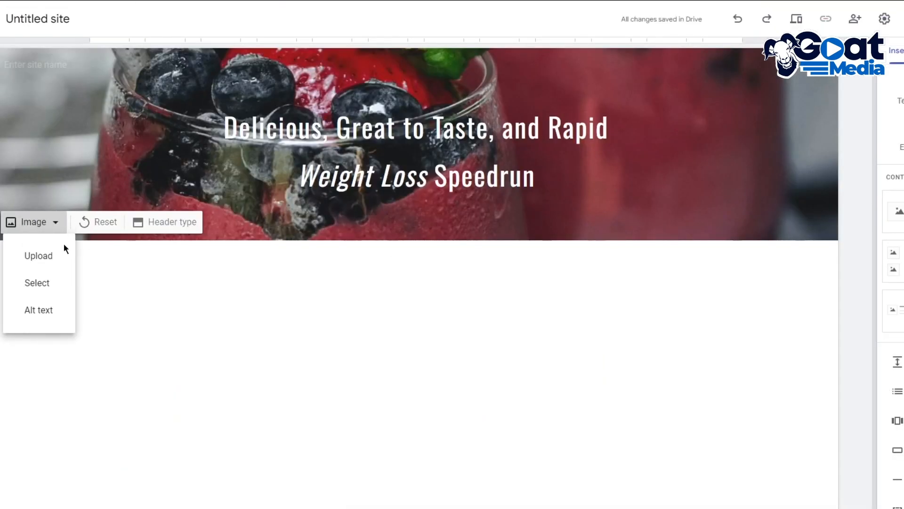
{"action": "left_click", "coordinate": [46, 256]}
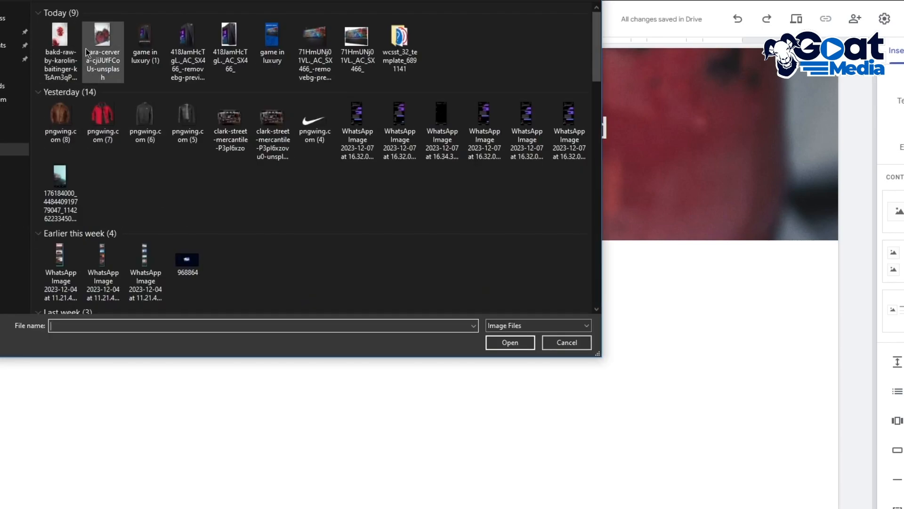
{"action": "double_click", "coordinate": [56, 50]}
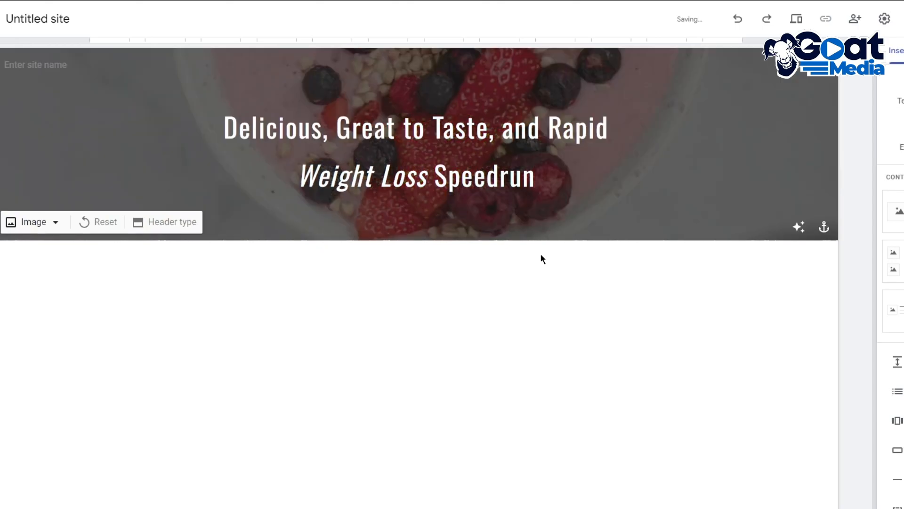
Try black as the text color of the whole page title
{"action": "left_click_drag", "start_coordinate": [581, 188], "coordinate": [221, 118]}
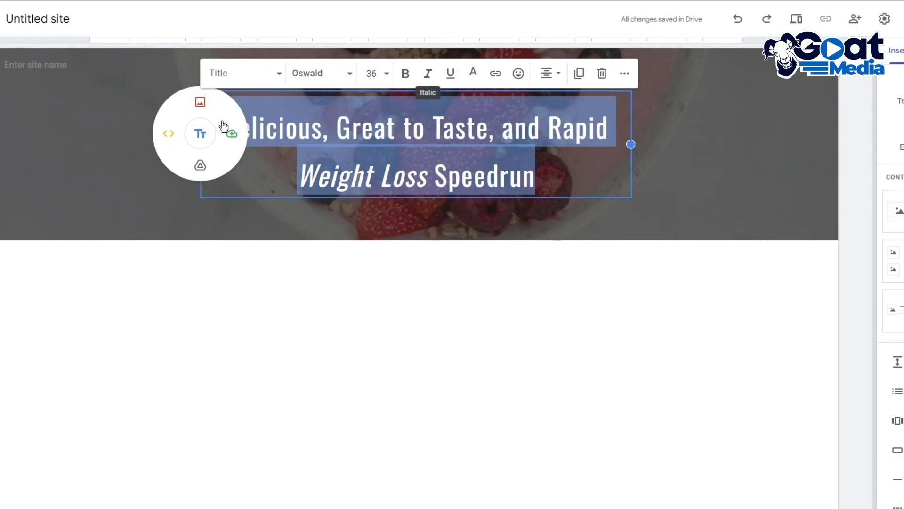
{"action": "left_click", "coordinate": [473, 72]}
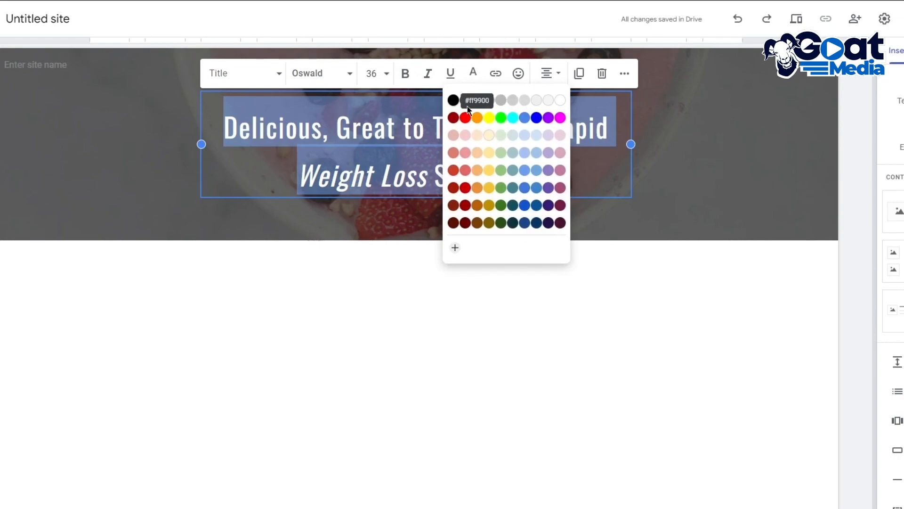
{"action": "left_click", "coordinate": [453, 100]}
{"action": "left_click", "coordinate": [368, 296]}
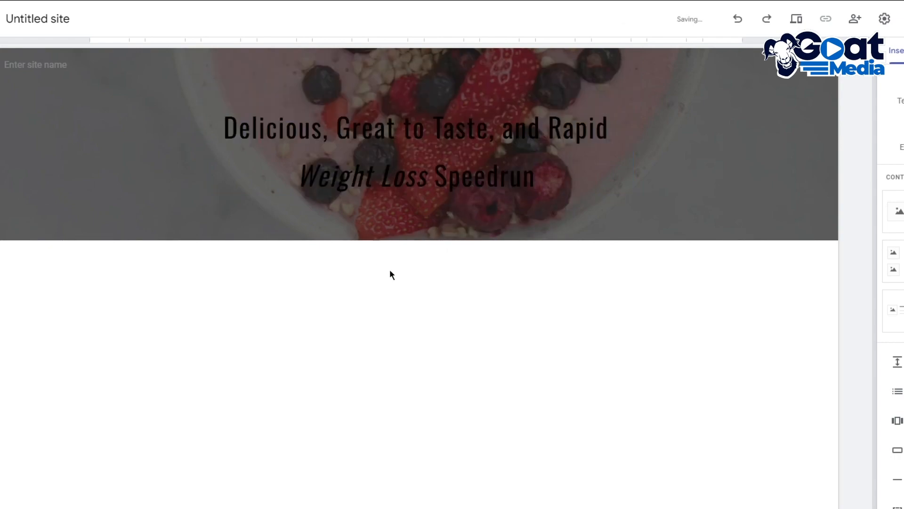
Set the text color of the whole page title to a golden yellow
{"action": "left_click", "coordinate": [436, 176]}
{"action": "left_click_drag", "start_coordinate": [556, 187], "coordinate": [204, 134]}
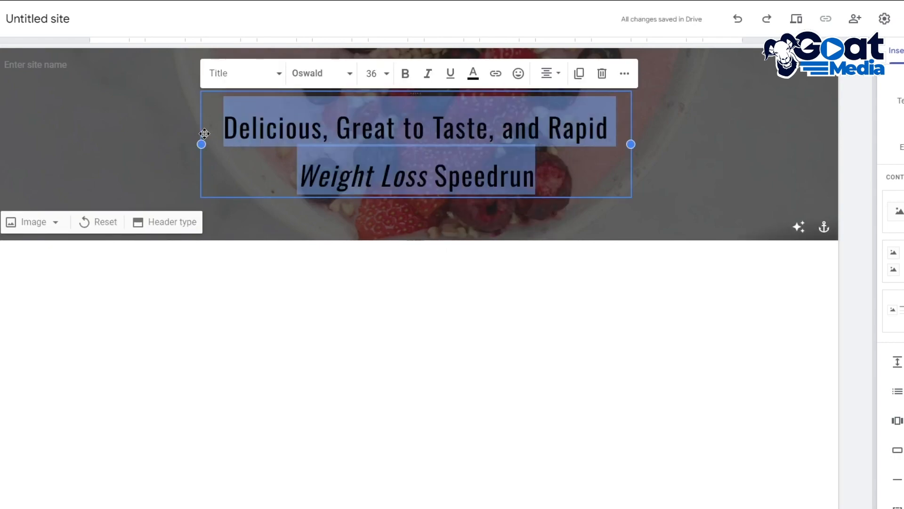
{"action": "left_click", "coordinate": [474, 80]}
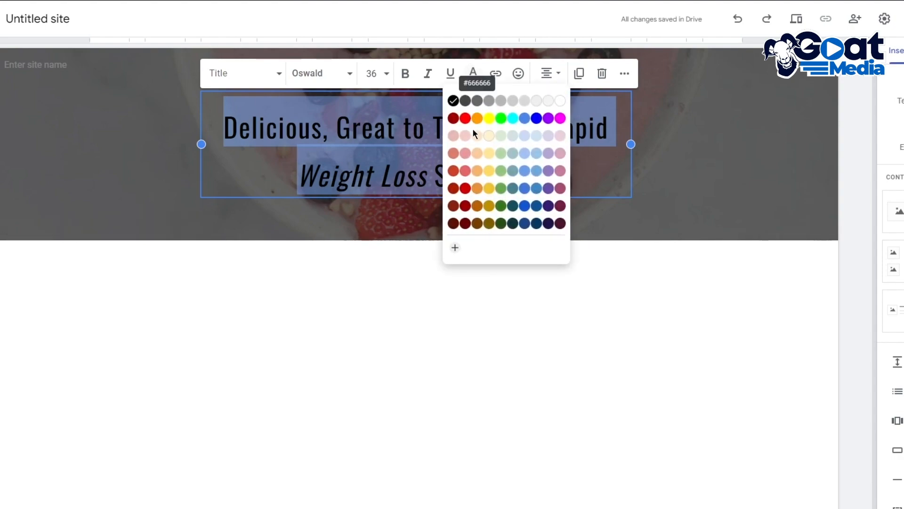
{"action": "left_click", "coordinate": [488, 189]}
{"action": "left_click", "coordinate": [440, 268]}
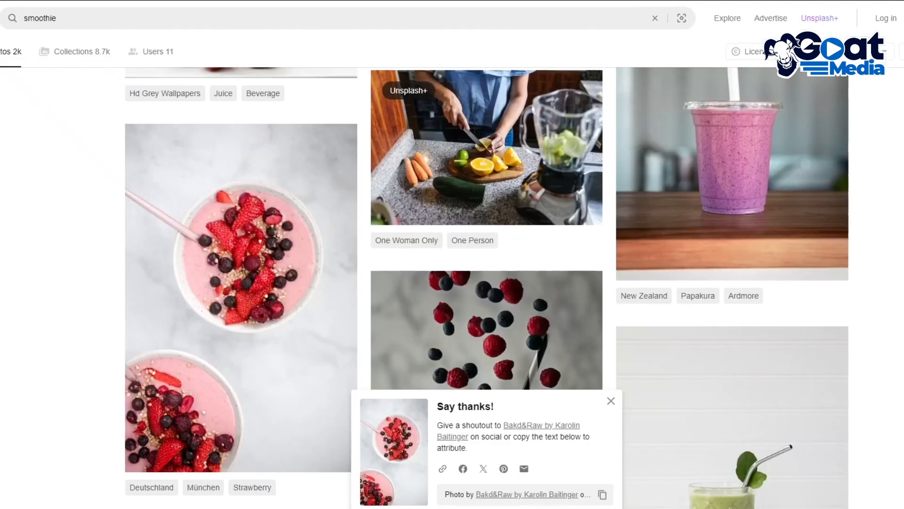
Search the web for "smoothie ads" in a new tab, look through the results and show the image results
{"action": "key", "text": "ctrl+l"}
{"action": "type", "text": "smooth"}
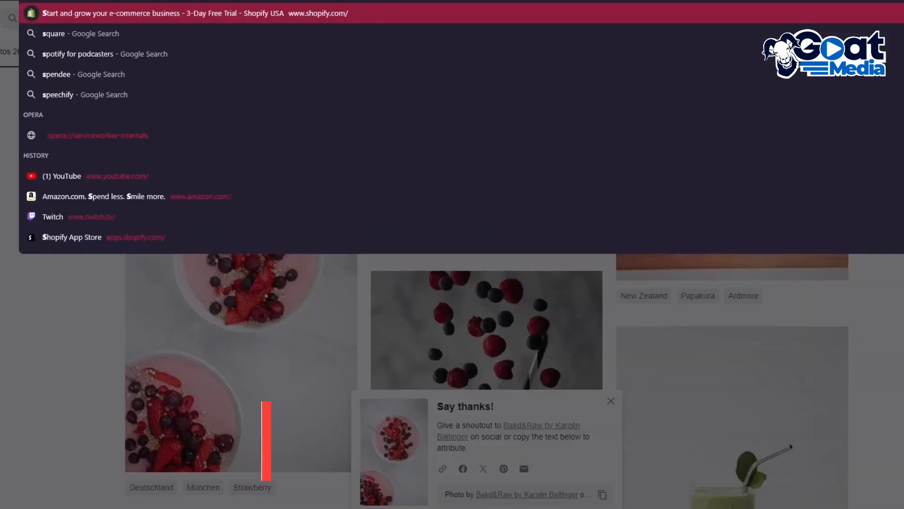
{"action": "type", "text": "ie ads"}
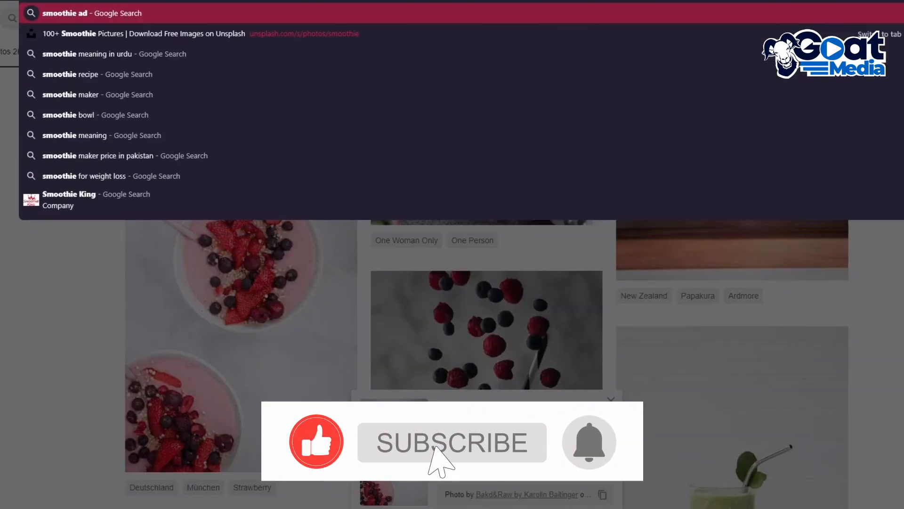
{"action": "key", "text": "Return"}
{"action": "scroll", "coordinate": [508, 151], "scroll_direction": "down", "scroll_amount": 10}
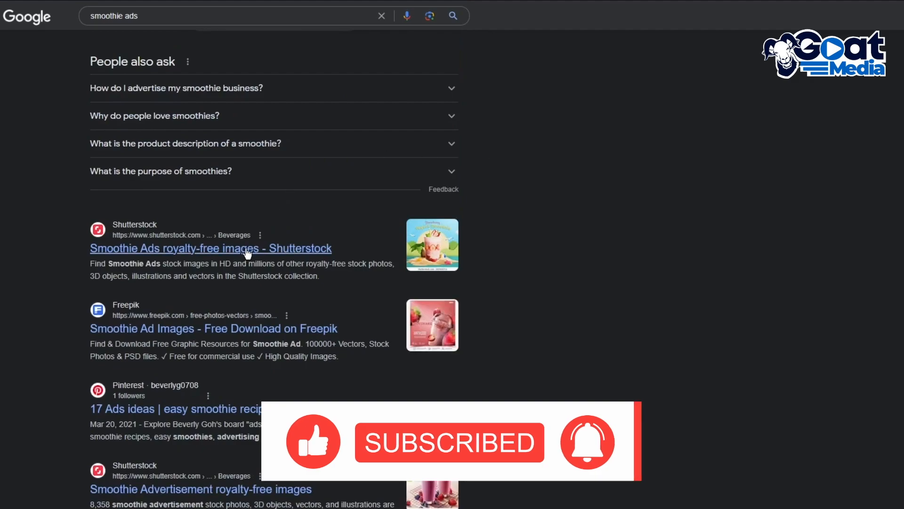
{"action": "scroll", "coordinate": [226, 221], "scroll_direction": "down", "scroll_amount": 3}
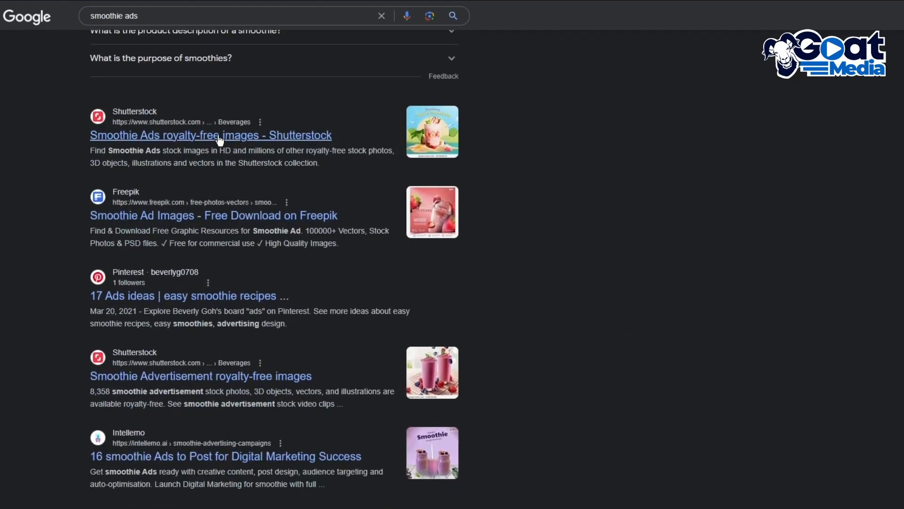
{"action": "scroll", "coordinate": [220, 140], "scroll_direction": "up", "scroll_amount": 13}
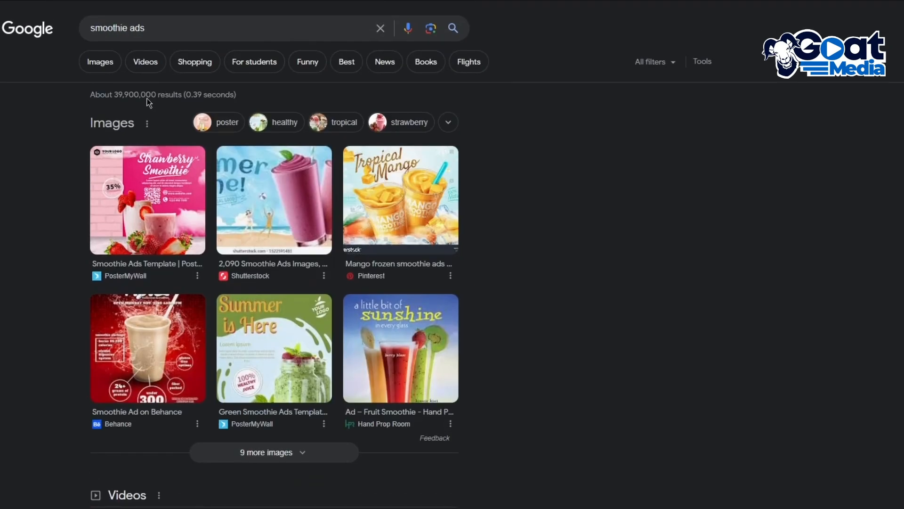
{"action": "left_click", "coordinate": [107, 61]}
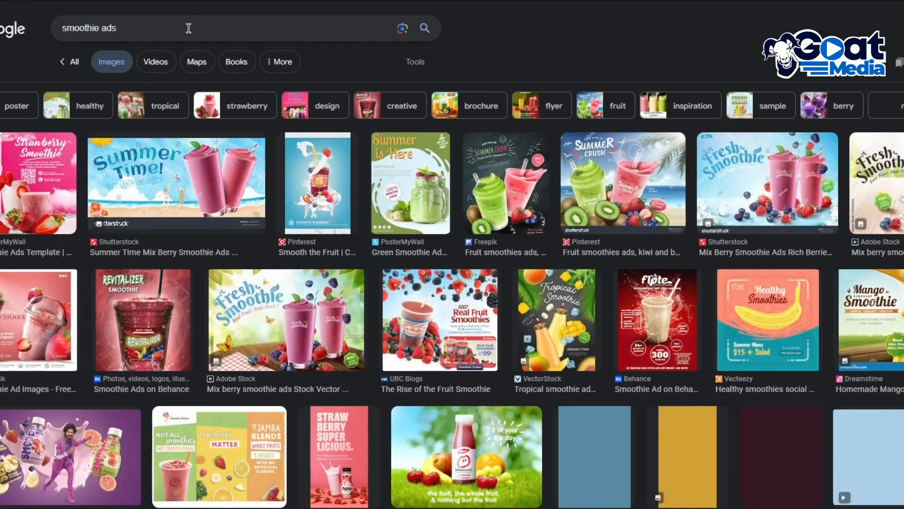
Search images for "smoothie ad banner" and open the Freepik source page of the pink fresh smoothie banner
{"action": "left_click", "coordinate": [196, 28]}
{"action": "key", "text": "BackSpace"}
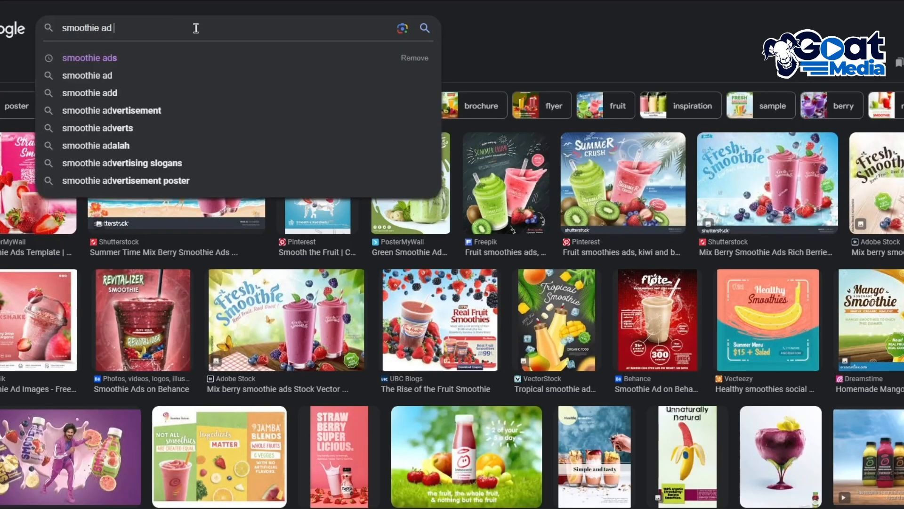
{"action": "type", "text": "b"}
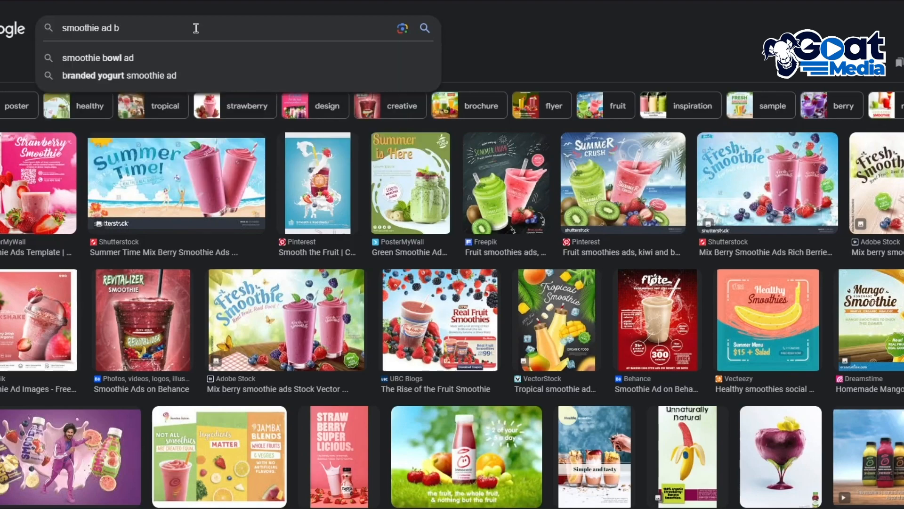
{"action": "type", "text": "anner"}
{"action": "key", "text": "Return"}
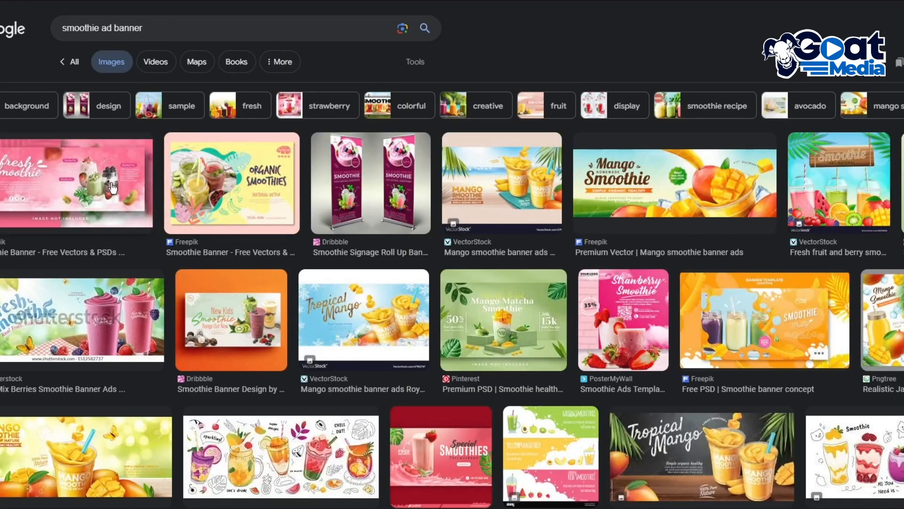
{"action": "left_click", "coordinate": [112, 188]}
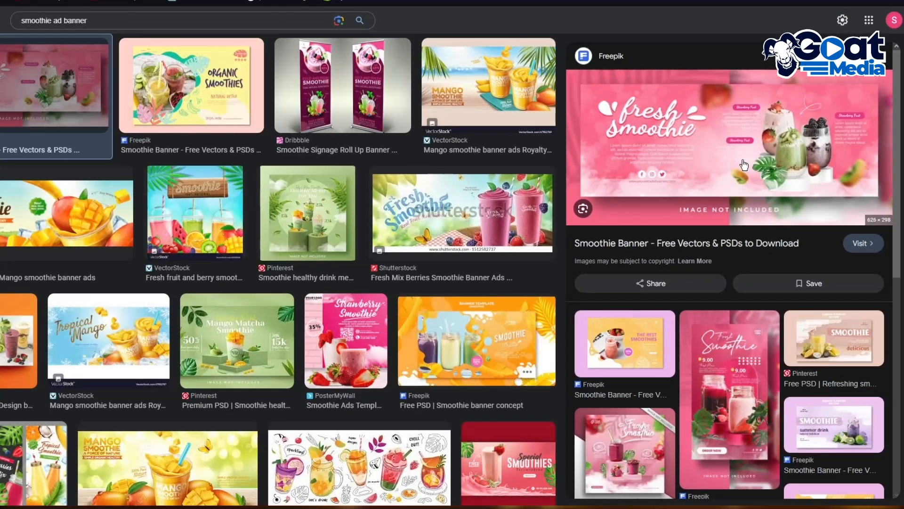
{"action": "left_click", "coordinate": [739, 163]}
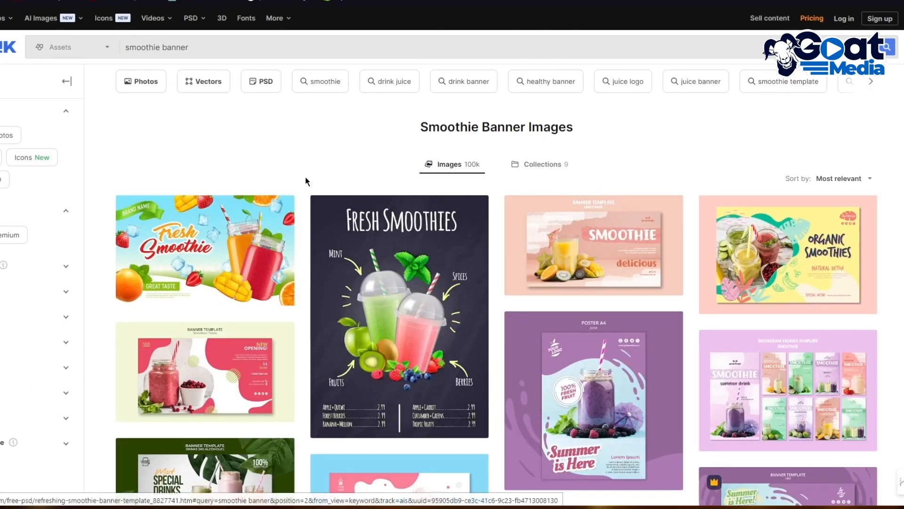
Browse the Freepik smoothie banners and download the free vector "realistic jar cocktail smoothie horizontal advertising poster"
{"action": "scroll", "coordinate": [323, 194], "scroll_direction": "down", "scroll_amount": 3}
{"action": "scroll", "coordinate": [323, 194], "scroll_direction": "up", "scroll_amount": 2}
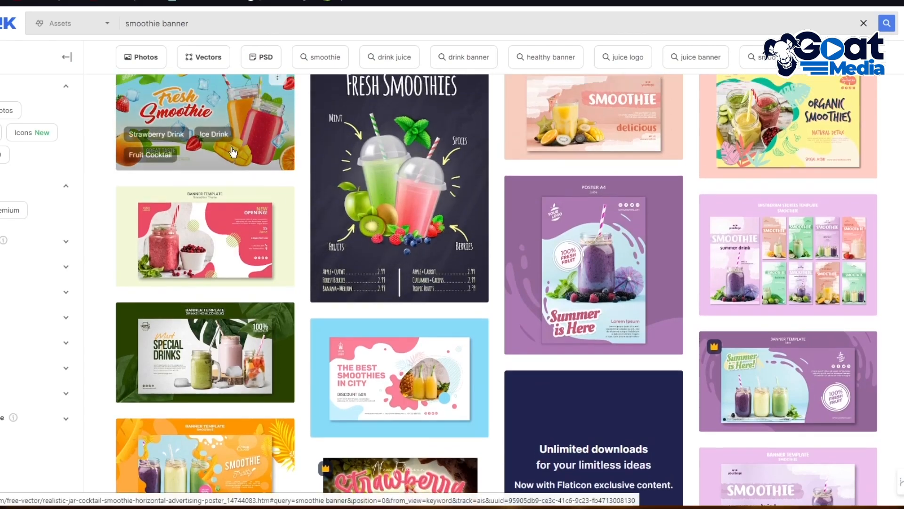
{"action": "scroll", "coordinate": [257, 181], "scroll_direction": "down", "scroll_amount": 4}
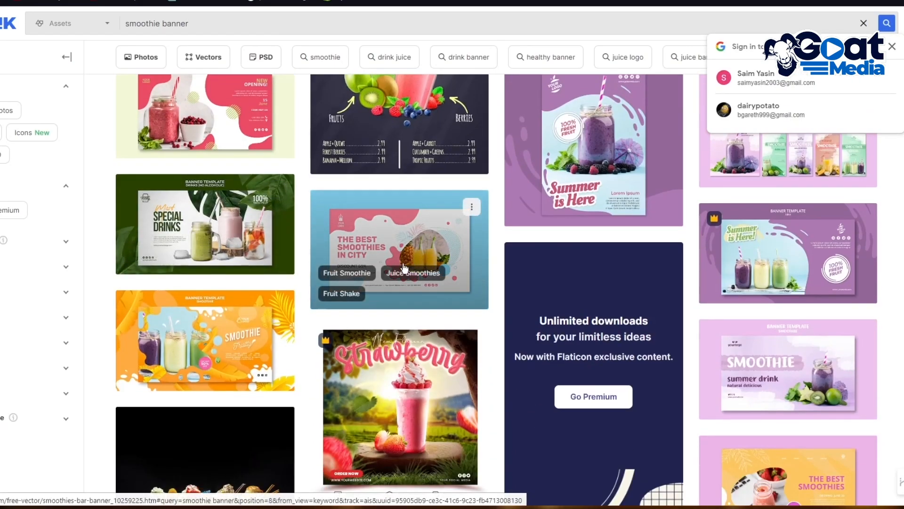
{"action": "scroll", "coordinate": [293, 242], "scroll_direction": "up", "scroll_amount": 5}
{"action": "left_click", "coordinate": [156, 236]}
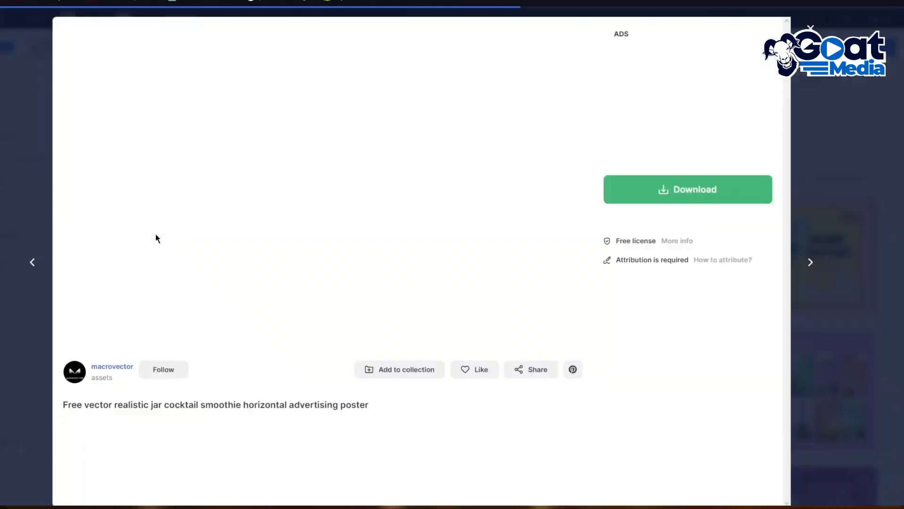
{"action": "left_click", "coordinate": [685, 193]}
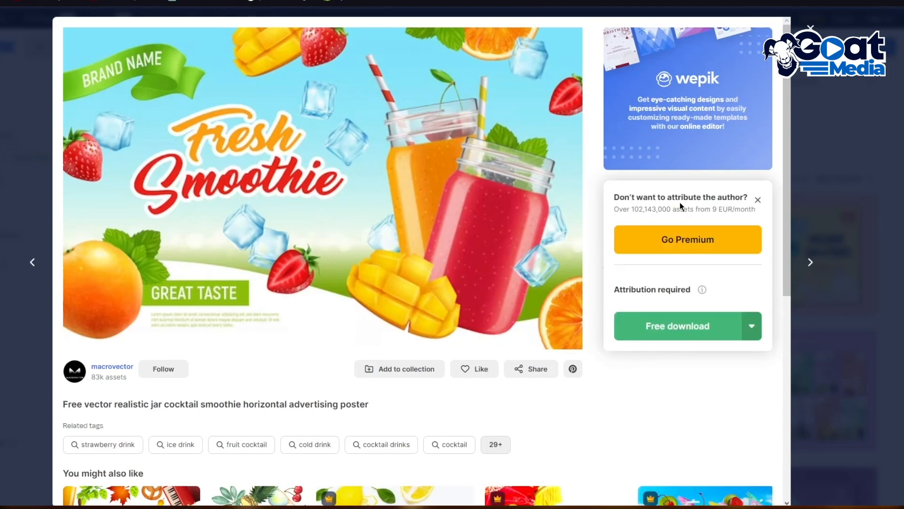
{"action": "left_click", "coordinate": [687, 326]}
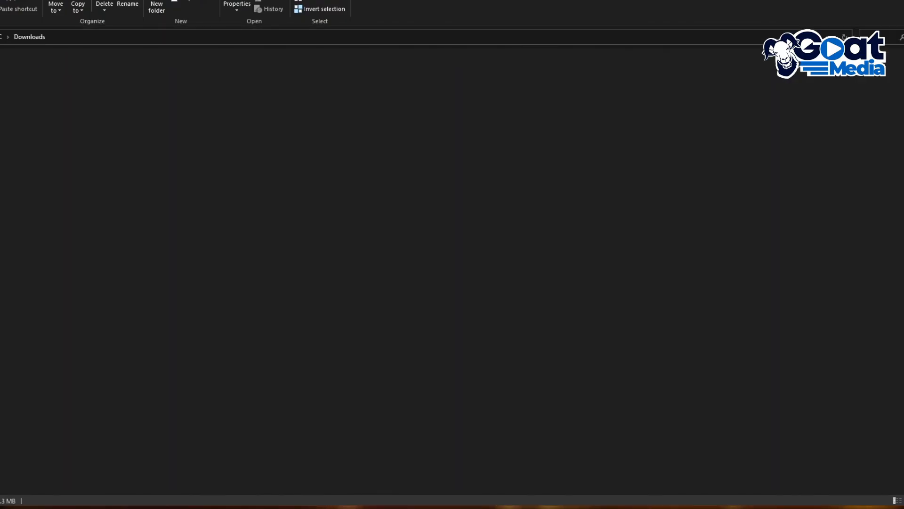
Extract the downloaded realistic-jar-cocktail-smoothie-horizontal-advertising-poster archive into its own folder in Downloads and open that folder
{"action": "left_click", "coordinate": [13, 101]}
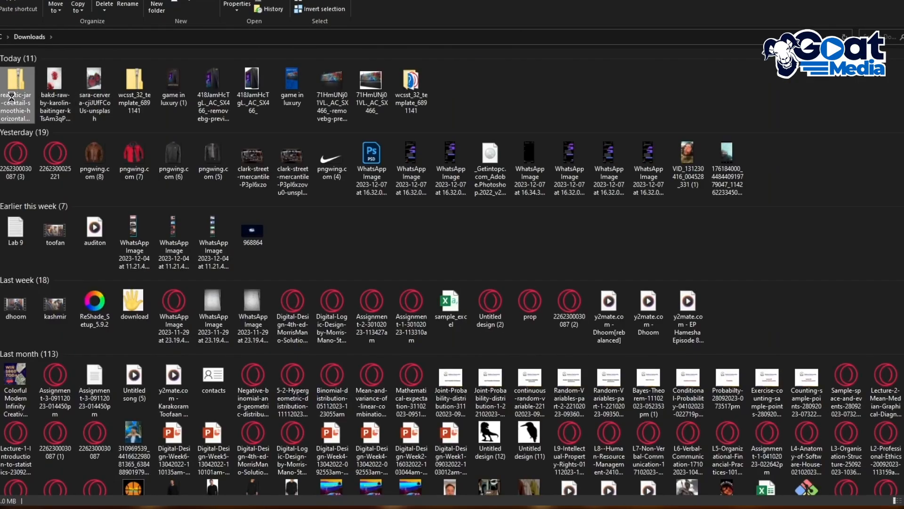
{"action": "right_click", "coordinate": [16, 97]}
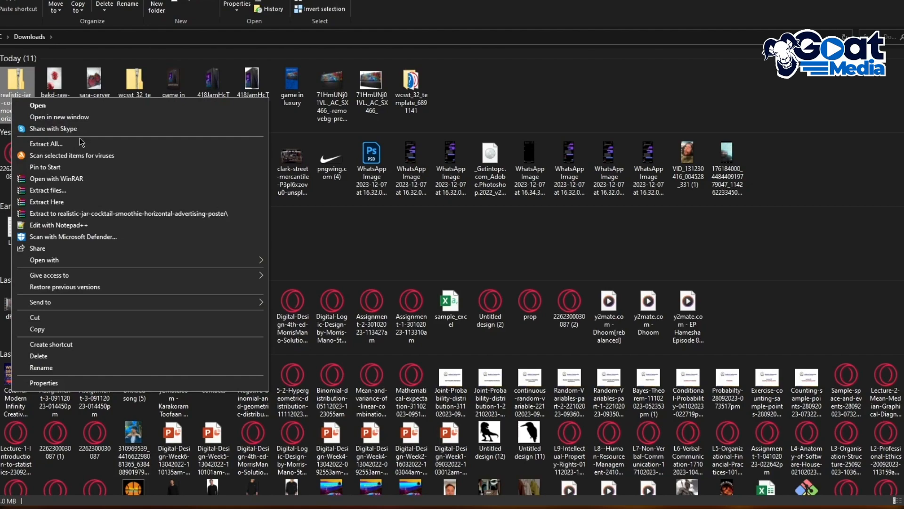
{"action": "left_click", "coordinate": [38, 212]}
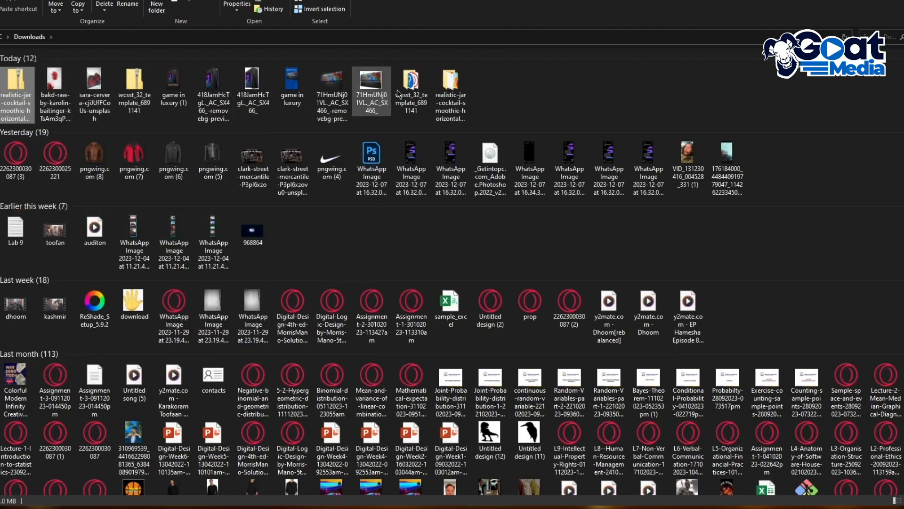
{"action": "double_click", "coordinate": [452, 87]}
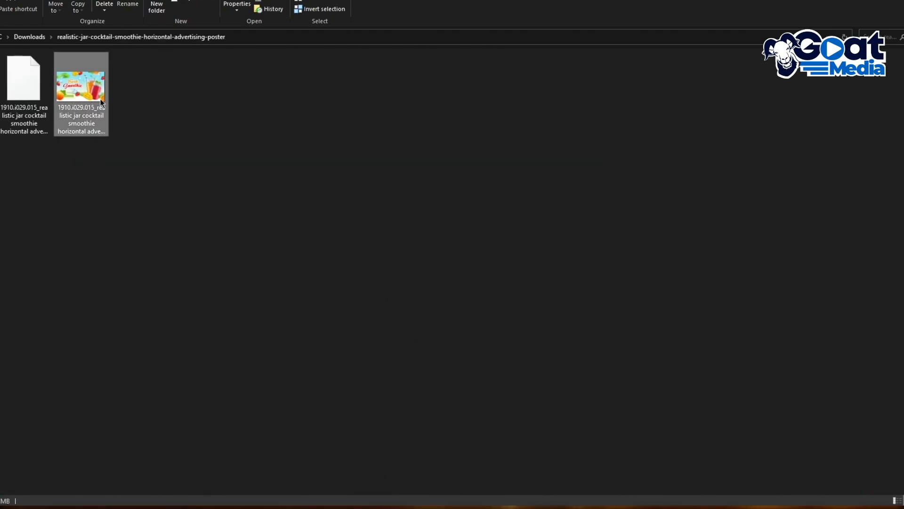
Switch back to the untitled site in Opera and upload the extracted Fresh Smoothie poster image below the header
{"action": "mouse_move", "coordinate": [432, 507]}
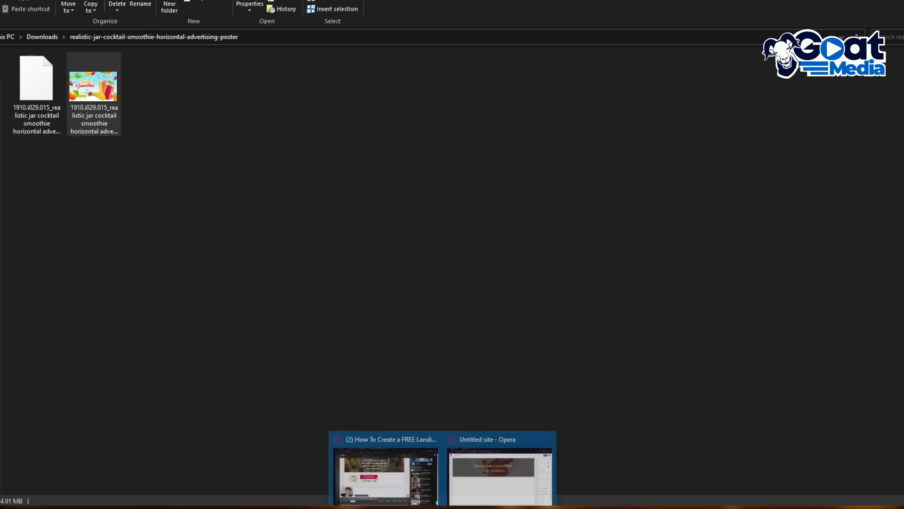
{"action": "left_click", "coordinate": [516, 473]}
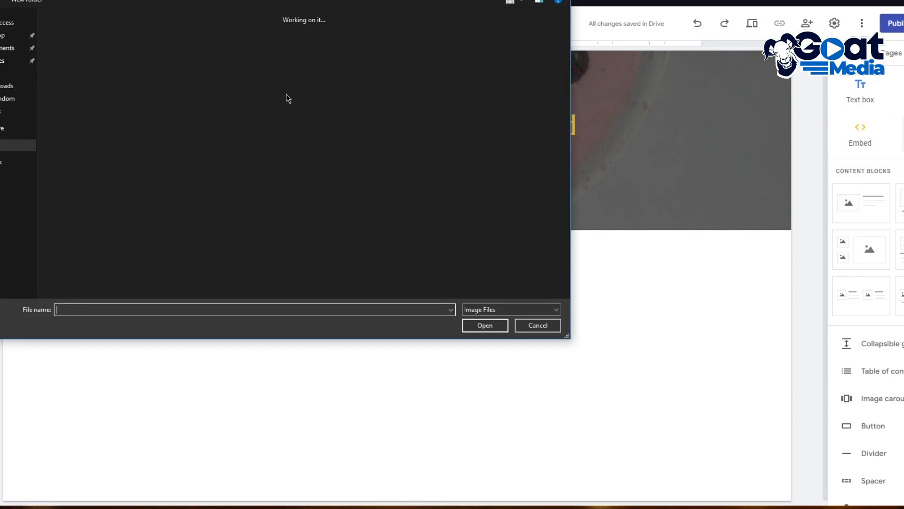
{"action": "double_click", "coordinate": [377, 52]}
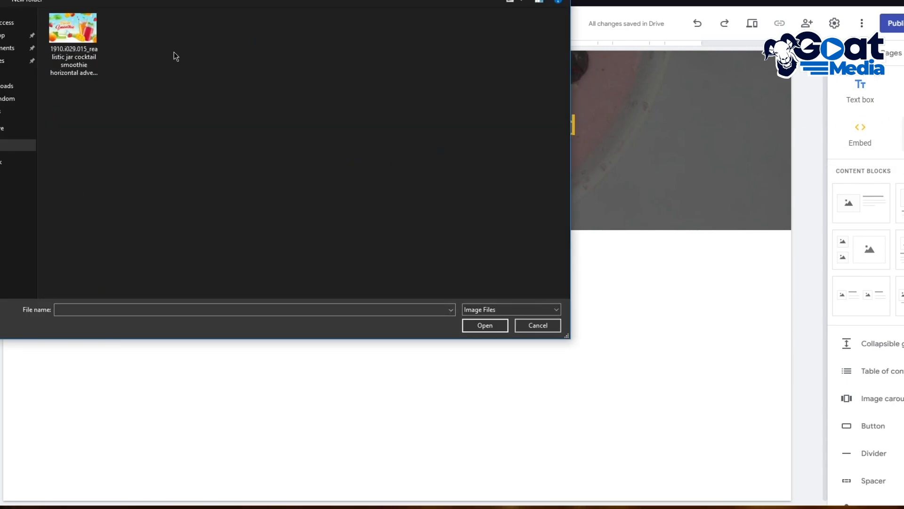
{"action": "double_click", "coordinate": [82, 37]}
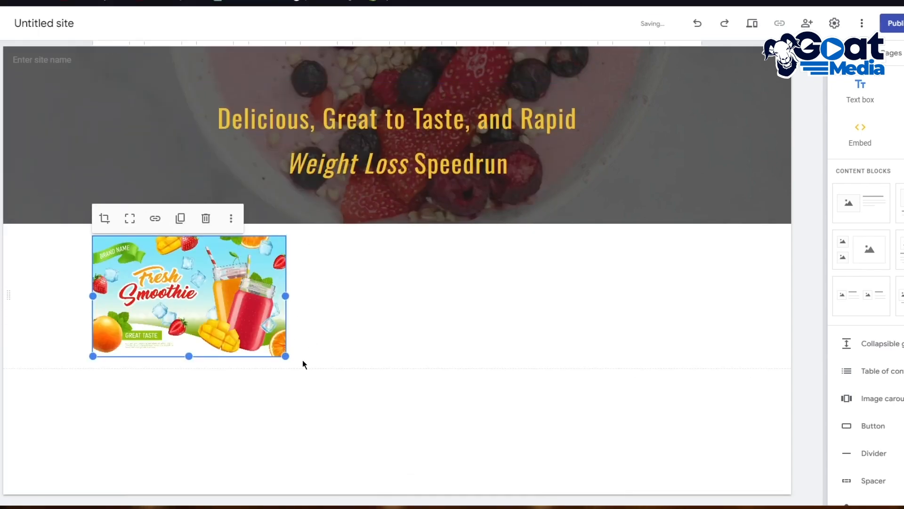
Enlarge the Fresh Smoothie image to the full content width and extend its height to include the whole poster
{"action": "left_click", "coordinate": [349, 368]}
{"action": "left_click", "coordinate": [281, 352]}
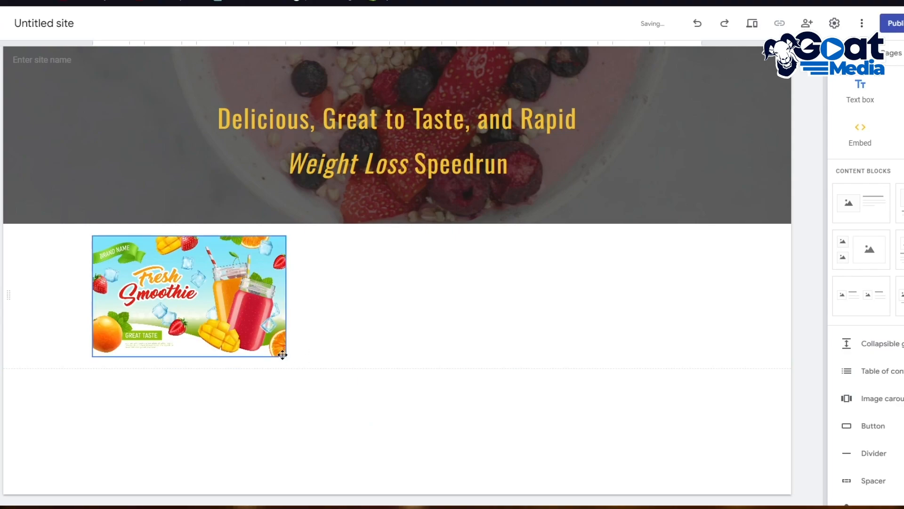
{"action": "left_click_drag", "start_coordinate": [285, 356], "coordinate": [763, 410]}
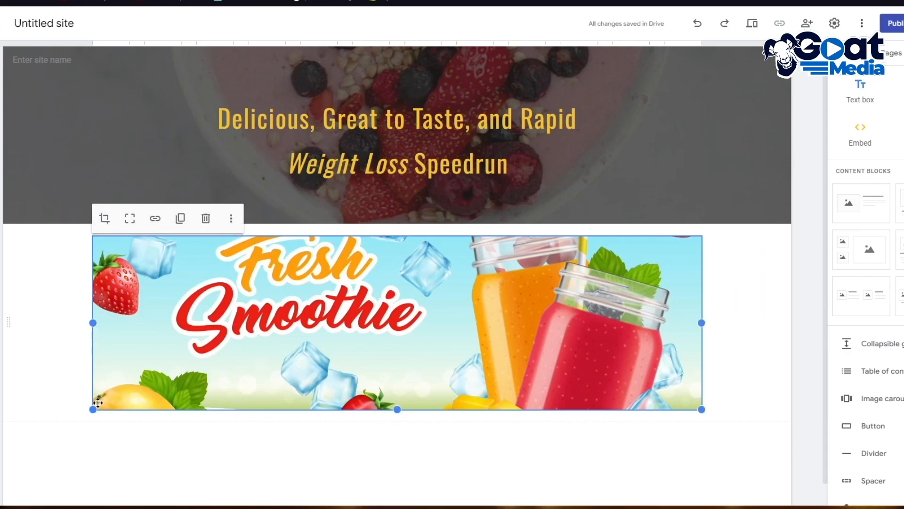
{"action": "left_click_drag", "start_coordinate": [93, 409], "coordinate": [32, 504]}
{"action": "scroll", "coordinate": [154, 396], "scroll_direction": "down", "scroll_amount": 3}
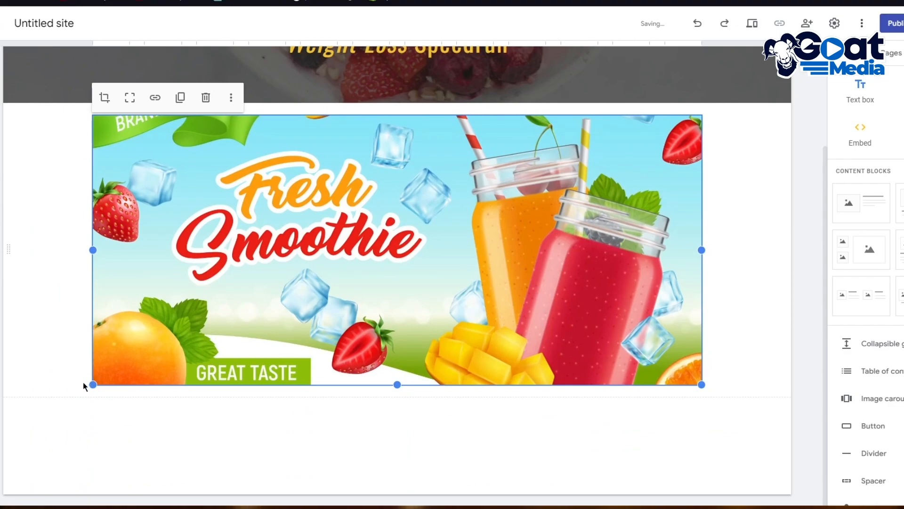
{"action": "scroll", "coordinate": [323, 353], "scroll_direction": "up", "scroll_amount": 4}
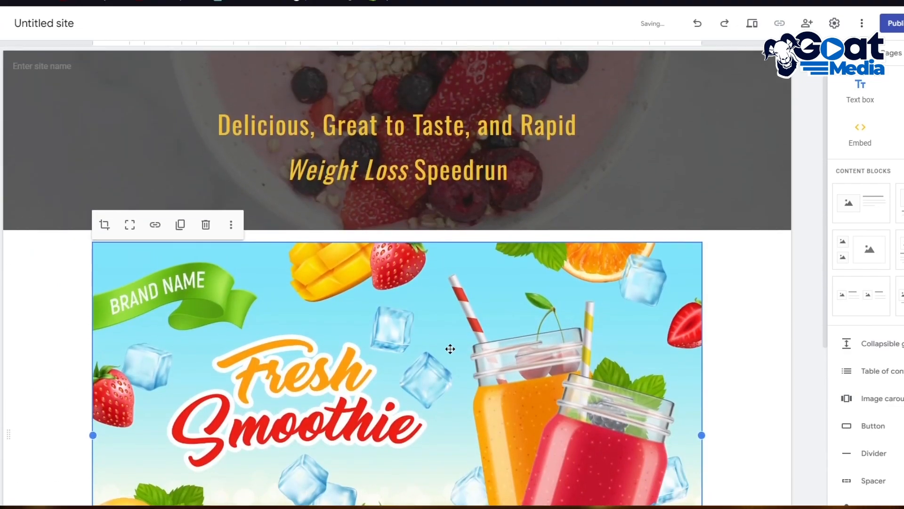
{"action": "scroll", "coordinate": [677, 305], "scroll_direction": "down", "scroll_amount": 3}
{"action": "left_click_drag", "start_coordinate": [701, 277], "coordinate": [720, 286]}
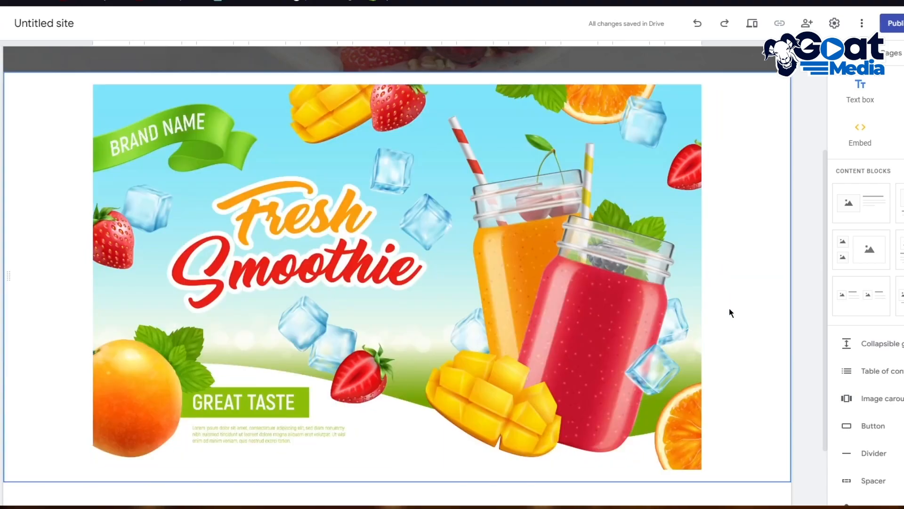
Add an empty text box to the page below the Fresh Smoothie image
{"action": "scroll", "coordinate": [471, 251], "scroll_direction": "up", "scroll_amount": 3}
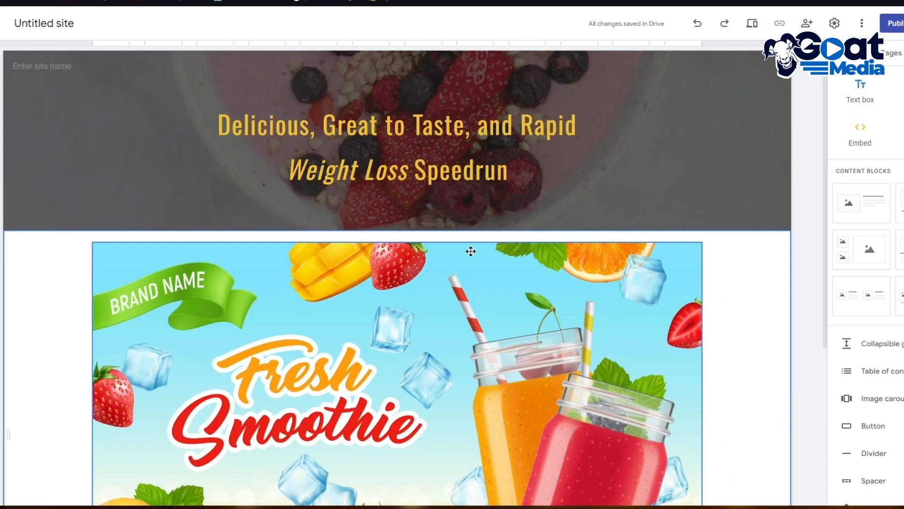
{"action": "scroll", "coordinate": [470, 251], "scroll_direction": "down", "scroll_amount": 4}
{"action": "scroll", "coordinate": [618, 234], "scroll_direction": "down", "scroll_amount": 1}
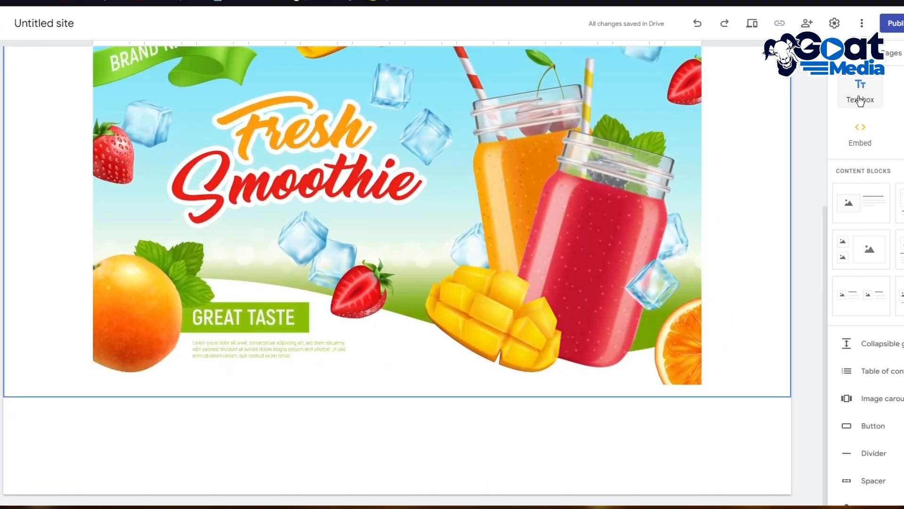
{"action": "left_click", "coordinate": [860, 97]}
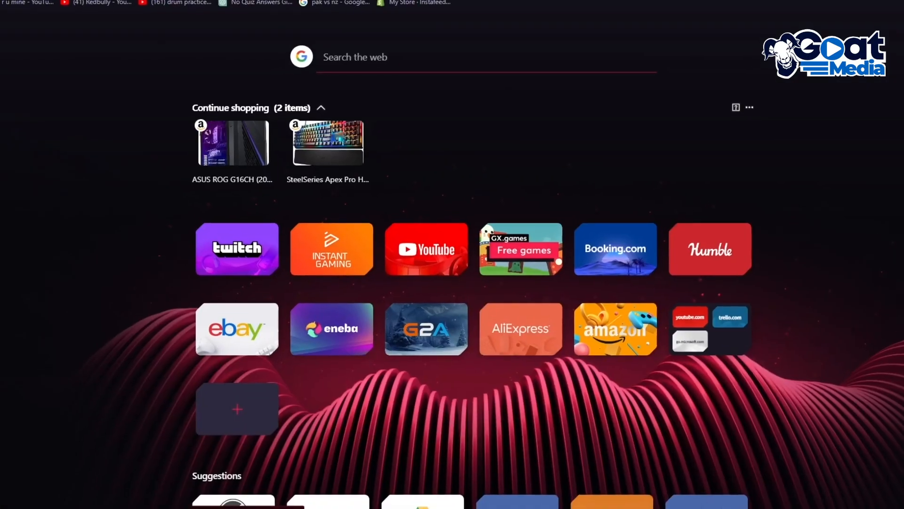
Search the web for "smoothie information" in a new tab and open the Wikipedia article on smoothies
{"action": "type", "text": "smoot"}
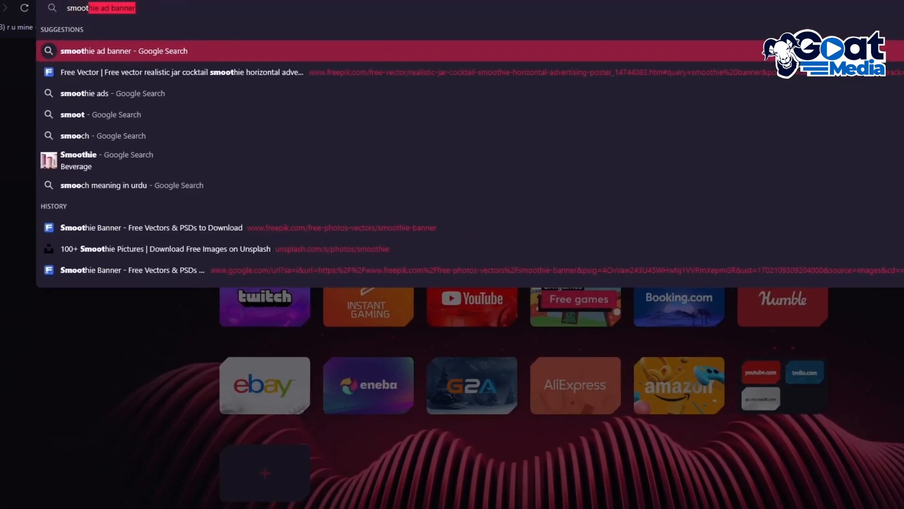
{"action": "type", "text": "hie i"}
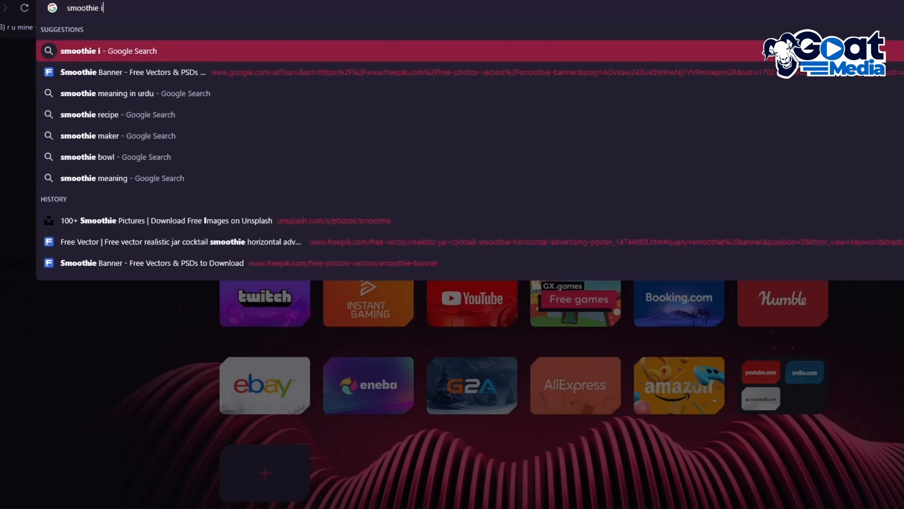
{"action": "type", "text": "nformation"}
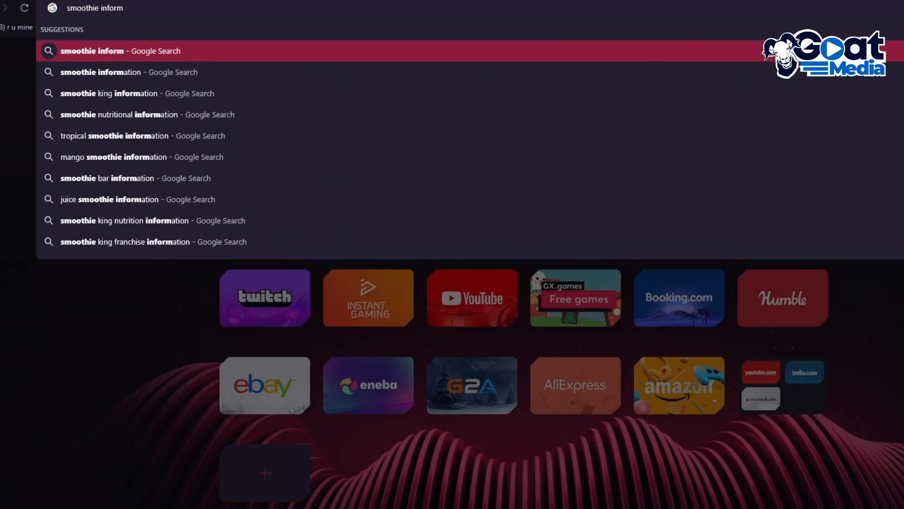
{"action": "key", "text": "Return"}
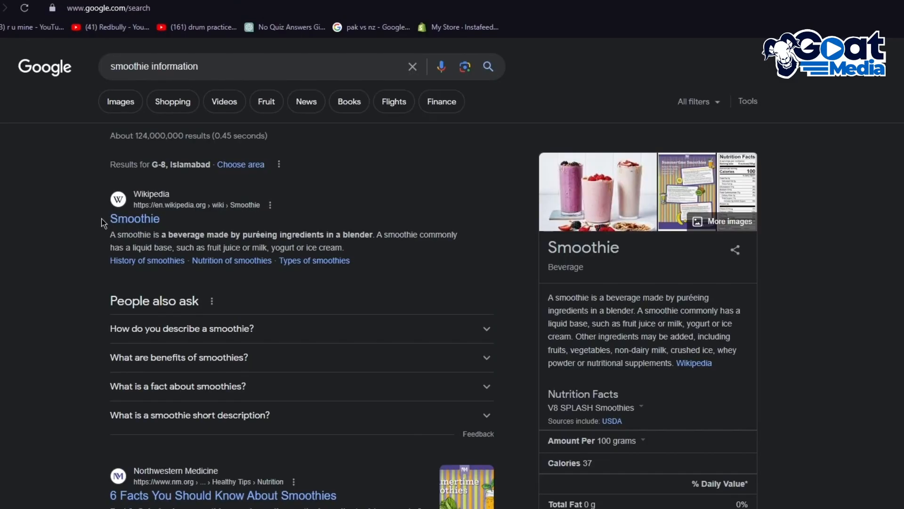
{"action": "left_click", "coordinate": [136, 219]}
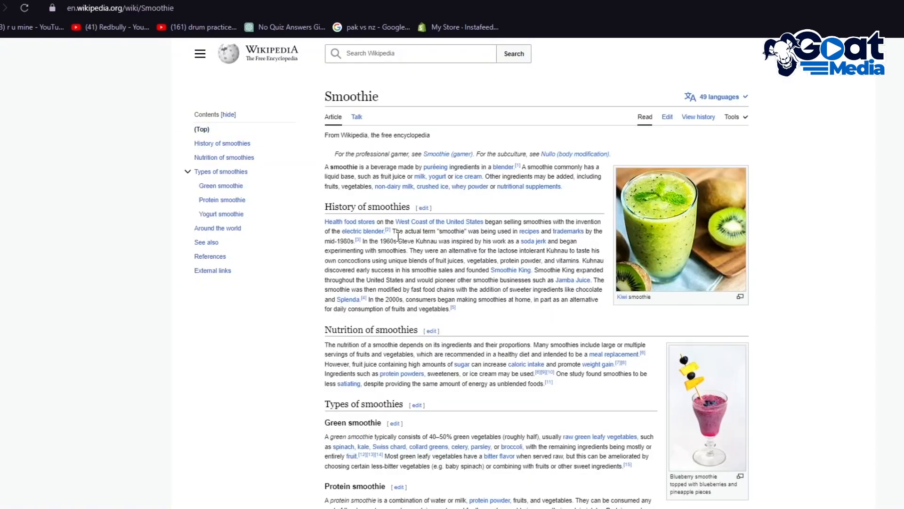
Try to copy the opening text of the Wikipedia article into the text box below the poster, and reload the site editor
{"action": "left_click_drag", "start_coordinate": [262, 171], "coordinate": [397, 259]}
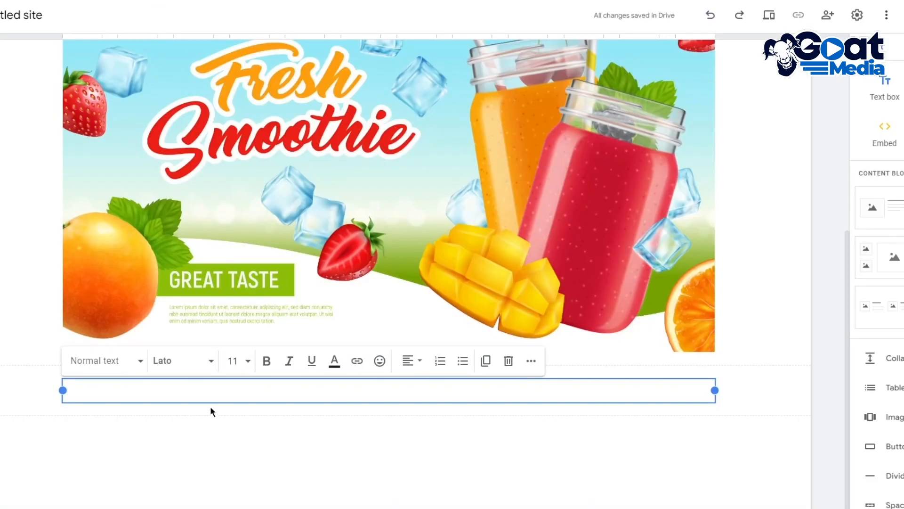
{"action": "right_click", "coordinate": [194, 389]}
{"action": "left_click", "coordinate": [208, 289]}
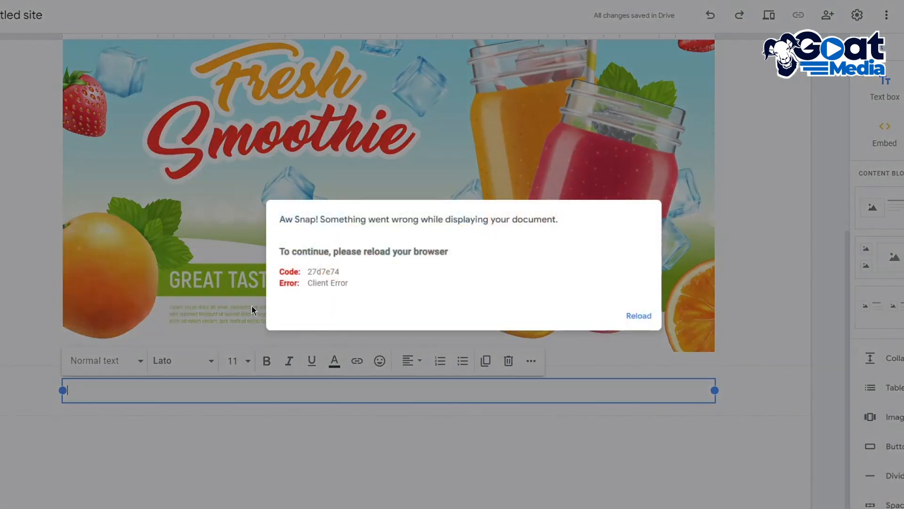
{"action": "left_click", "coordinate": [640, 315]}
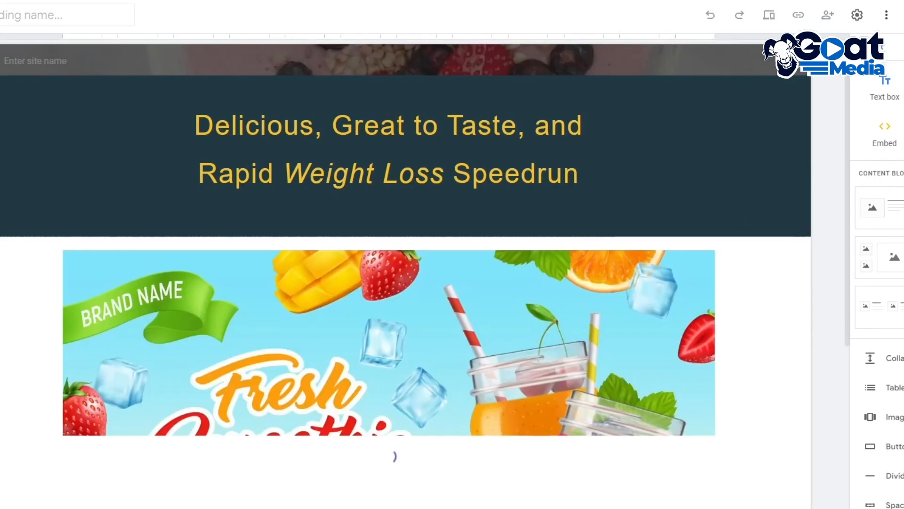
{"action": "scroll", "coordinate": [686, 357], "scroll_direction": "down", "scroll_amount": 4}
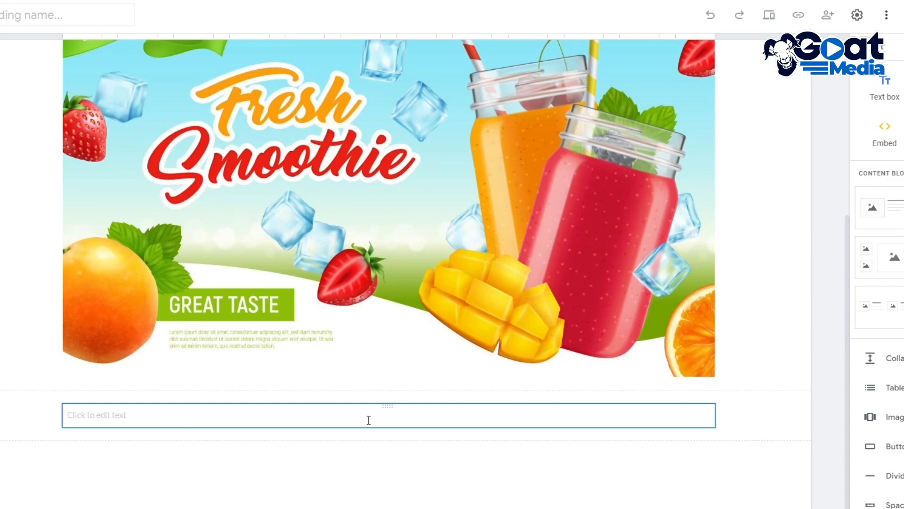
Try to paste the copied Wikipedia smoothie text into the empty text box below the Fresh Smoothie poster
{"action": "left_click", "coordinate": [366, 418]}
{"action": "right_click", "coordinate": [303, 397]}
{"action": "left_click", "coordinate": [343, 296]}
{"action": "left_click", "coordinate": [632, 315]}
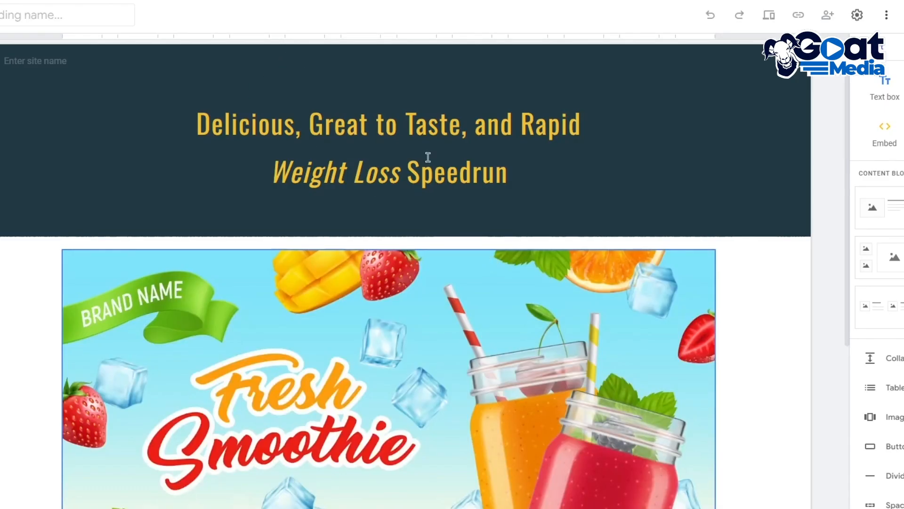
{"action": "scroll", "coordinate": [829, 352], "scroll_direction": "down", "scroll_amount": 6}
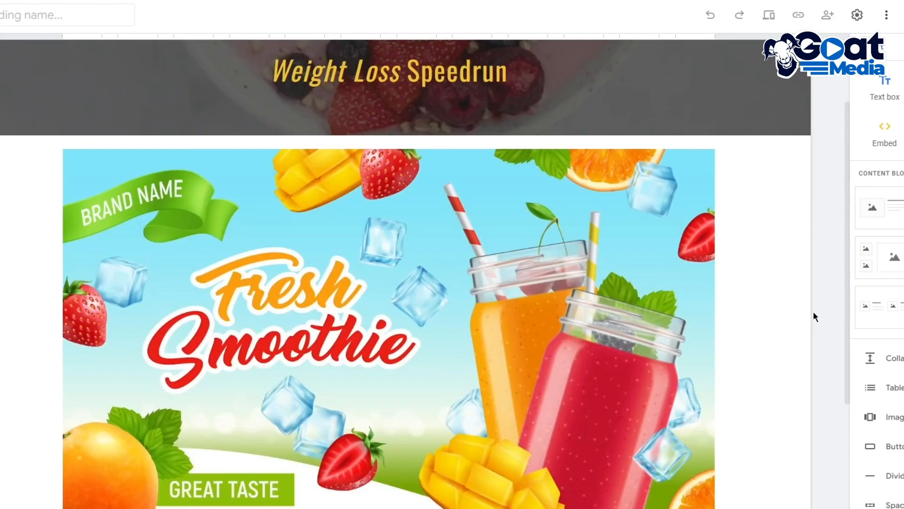
{"action": "scroll", "coordinate": [576, 321], "scroll_direction": "up", "scroll_amount": 6}
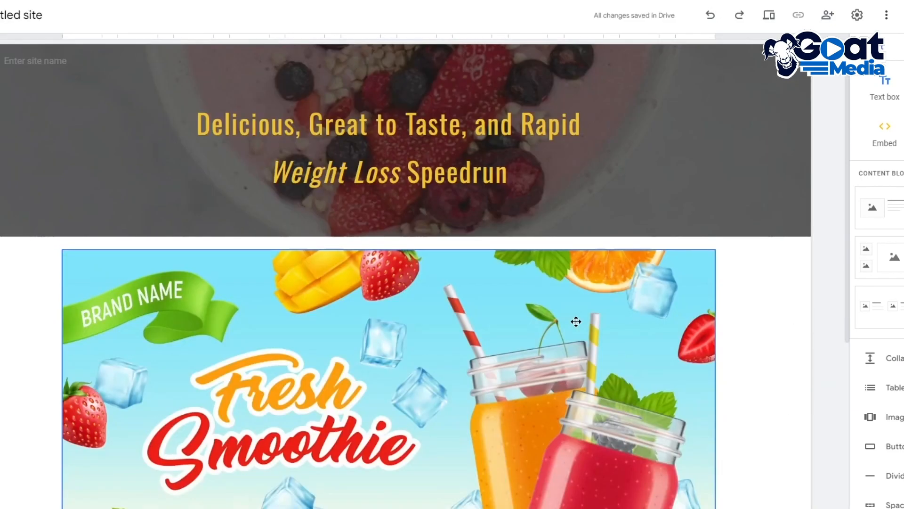
{"action": "left_click", "coordinate": [355, 158]}
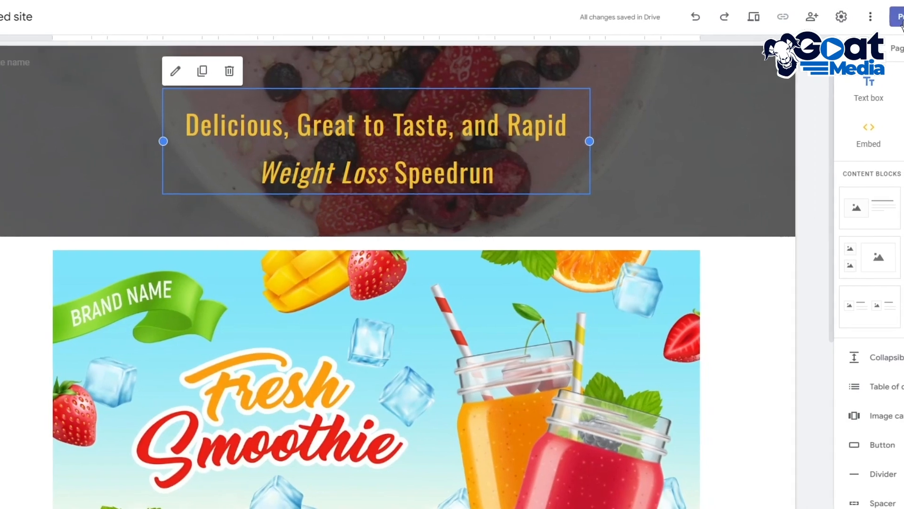
Publish the site to the web under the address "hjhttyf", leaving it viewable by anyone
{"action": "left_click", "coordinate": [867, 23]}
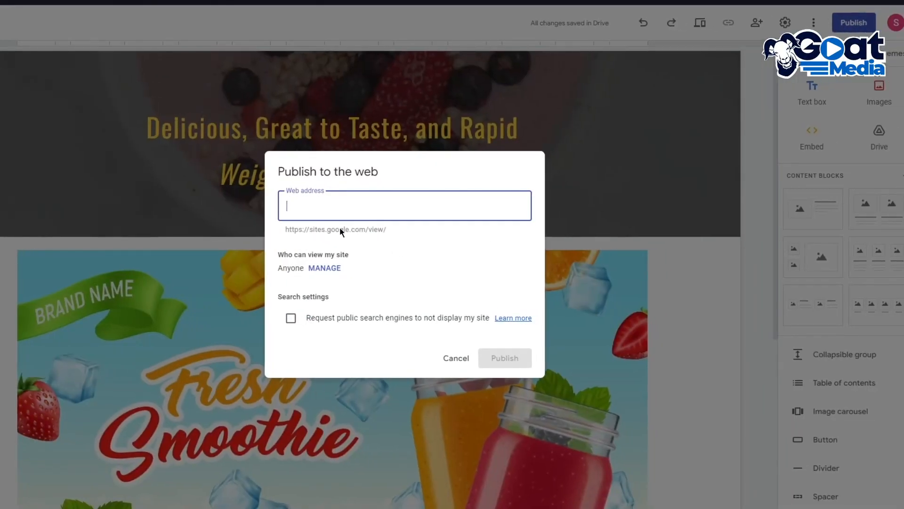
{"action": "type", "text": "hjh"}
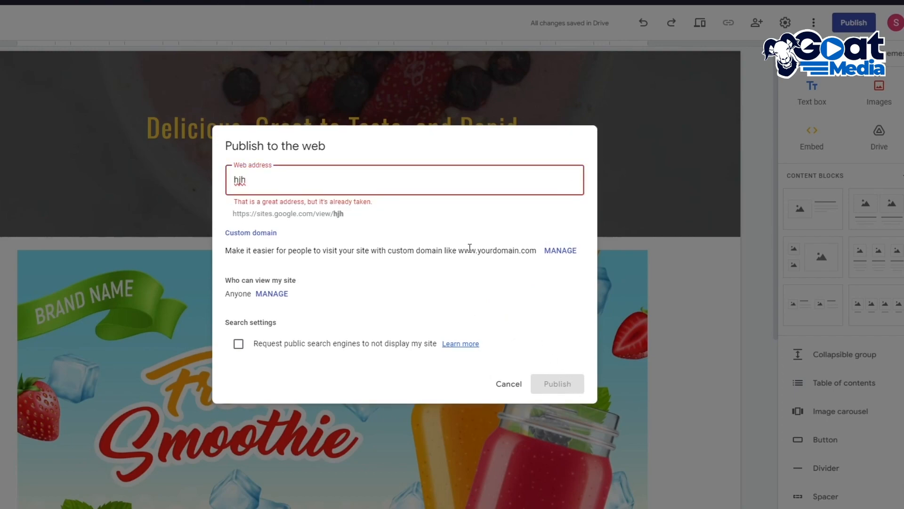
{"action": "type", "text": "ttyf"}
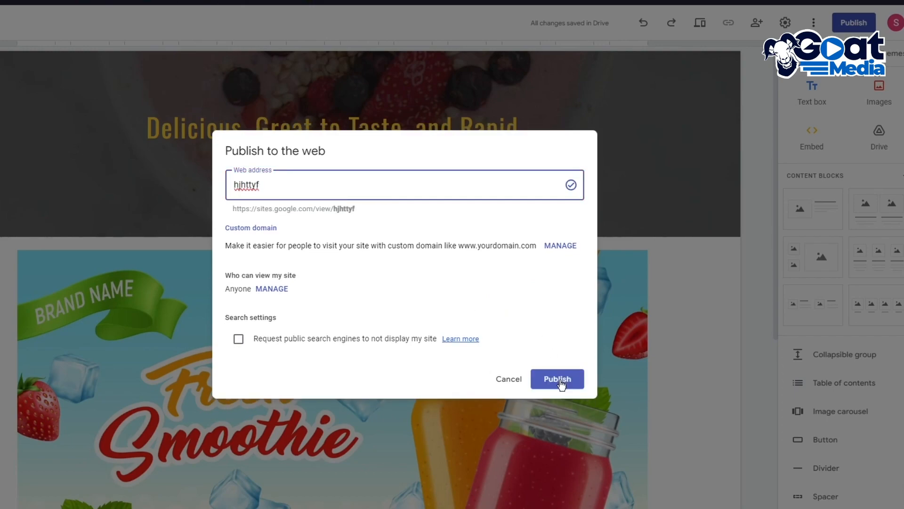
{"action": "left_click", "coordinate": [558, 379]}
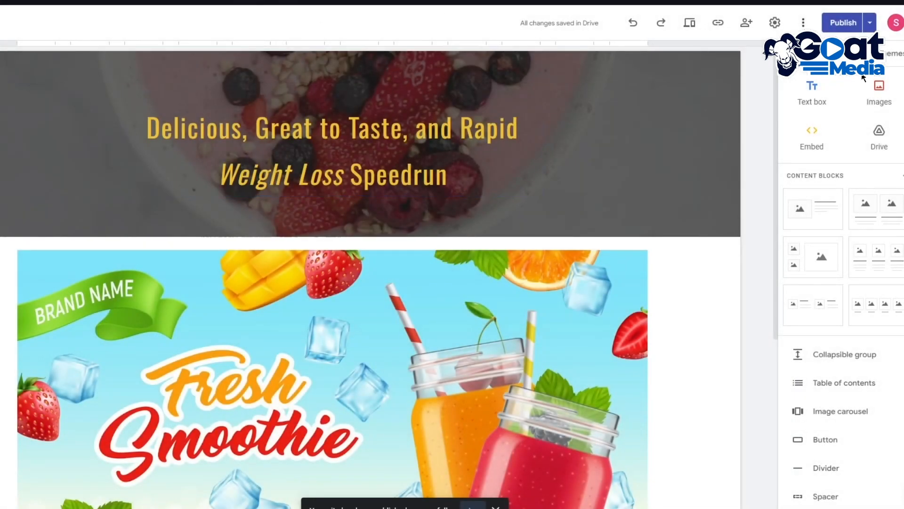
Open the published site and examine how the headline banner and the Fresh Smoothie poster look on the live page
{"action": "left_click", "coordinate": [869, 27]}
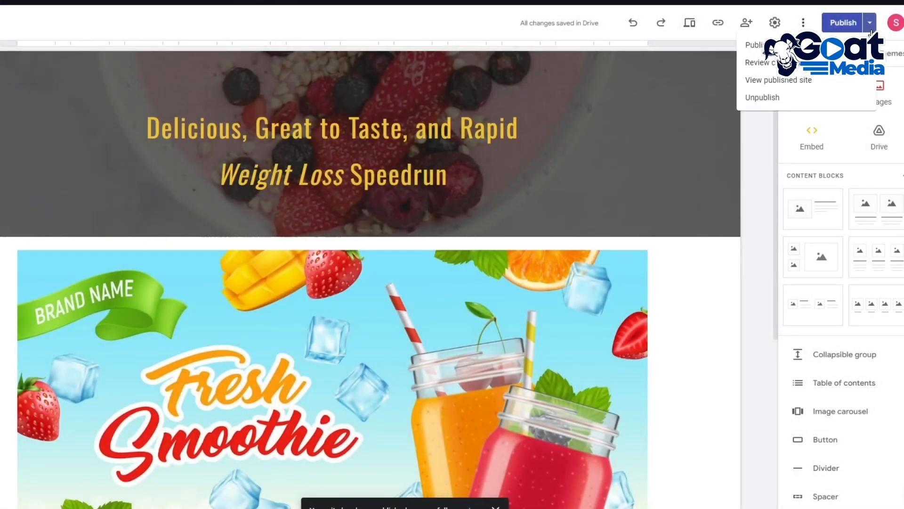
{"action": "left_click", "coordinate": [791, 81]}
{"action": "scroll", "coordinate": [383, 139], "scroll_direction": "down", "scroll_amount": 3}
{"action": "scroll", "coordinate": [424, 151], "scroll_direction": "up", "scroll_amount": 3}
{"action": "scroll", "coordinate": [416, 143], "scroll_direction": "down", "scroll_amount": 2}
{"action": "scroll", "coordinate": [416, 143], "scroll_direction": "up", "scroll_amount": 2}
{"action": "scroll", "coordinate": [416, 143], "scroll_direction": "down", "scroll_amount": 2}
{"action": "scroll", "coordinate": [416, 143], "scroll_direction": "up", "scroll_amount": 2}
{"action": "scroll", "coordinate": [434, 117], "scroll_direction": "down", "scroll_amount": 3}
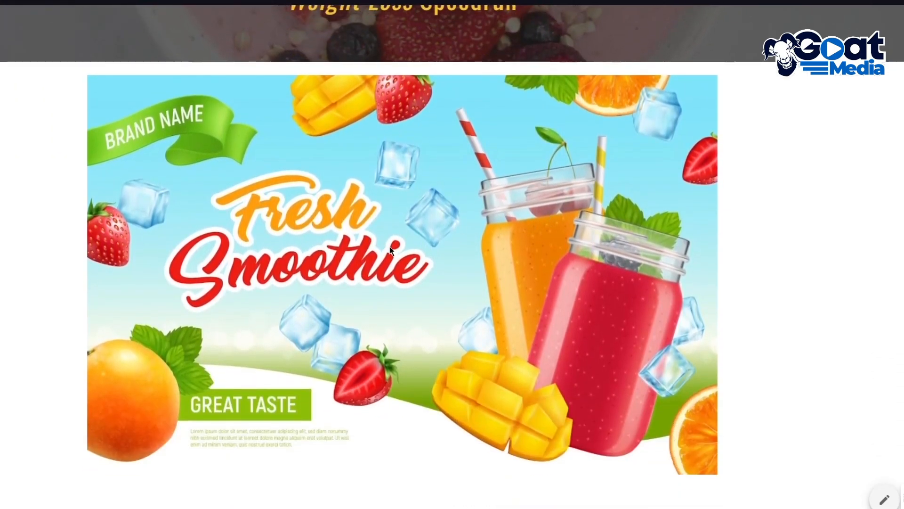